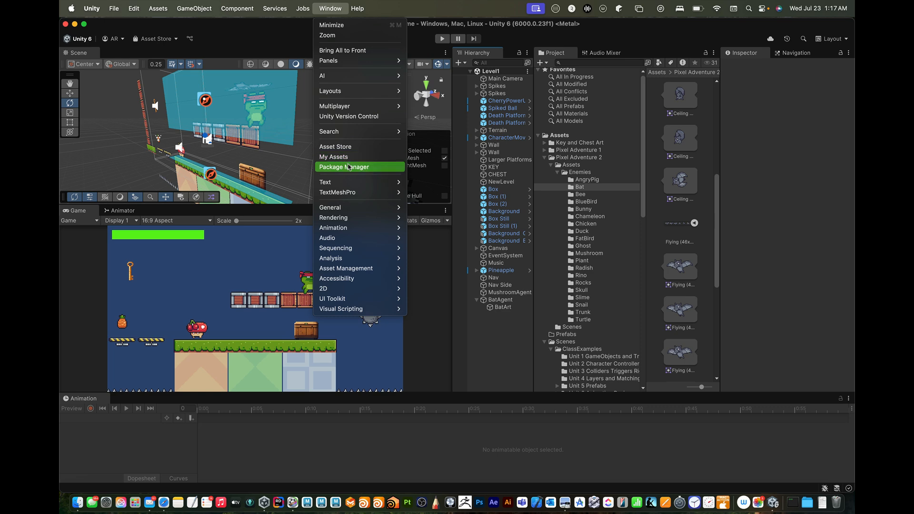
Install the Cinemachine 3.1.4 package from the Unity Registry and close the Package Manager
click(350, 167)
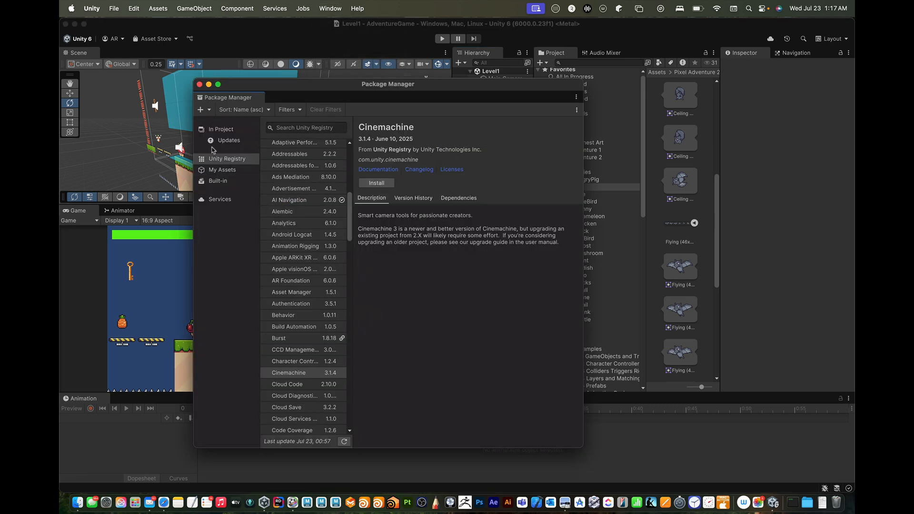
click(220, 161)
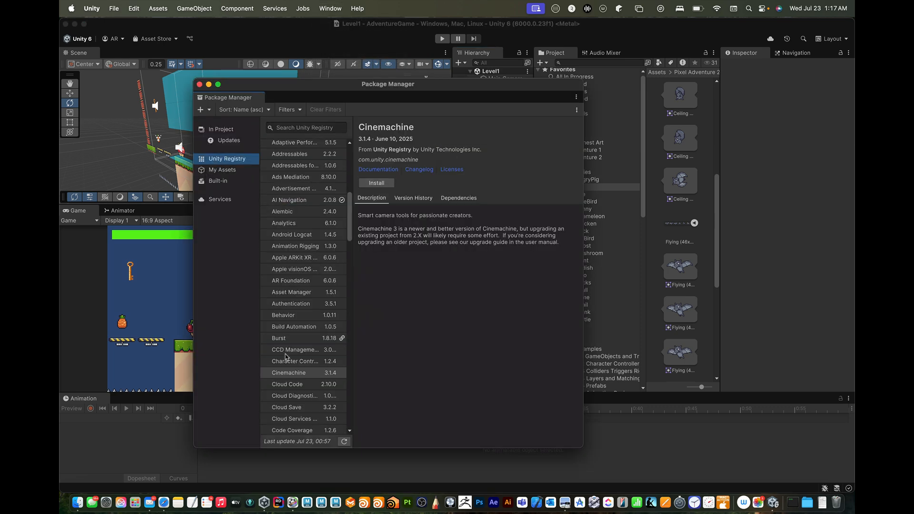
click(289, 374)
click(384, 184)
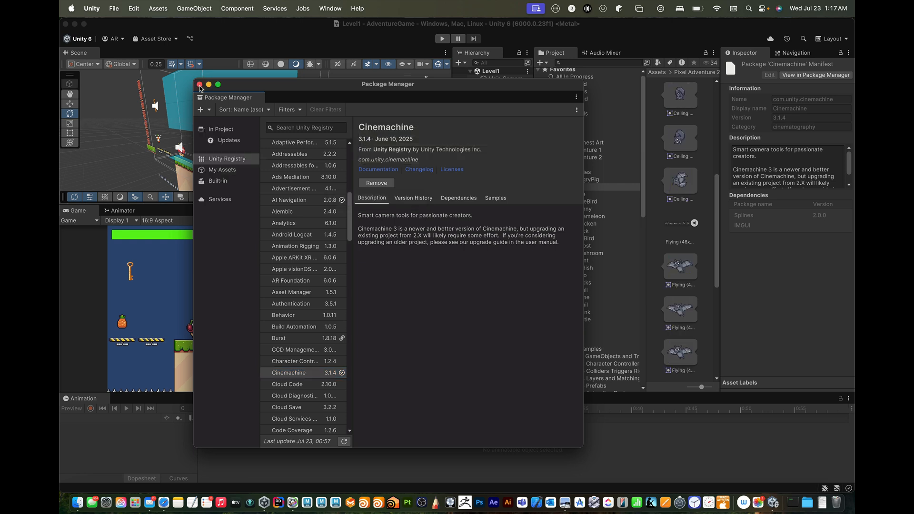
click(200, 85)
click(330, 8)
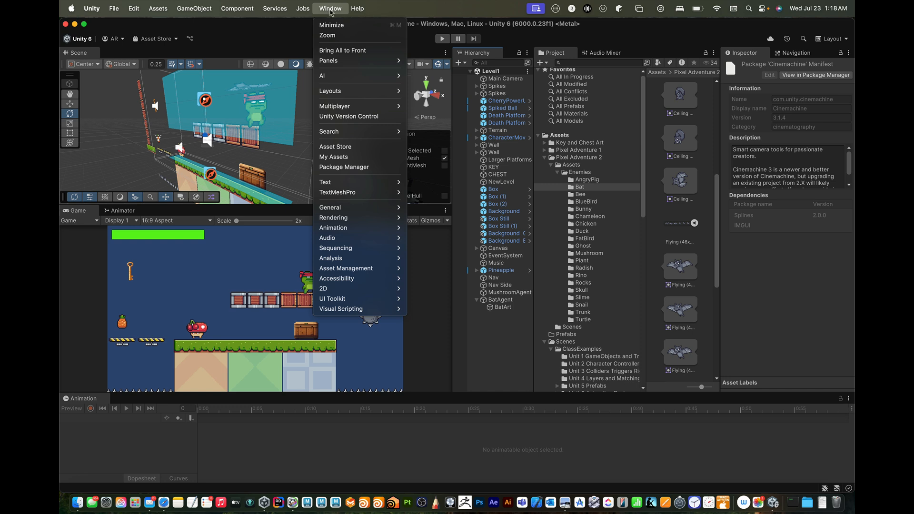
click(332, 12)
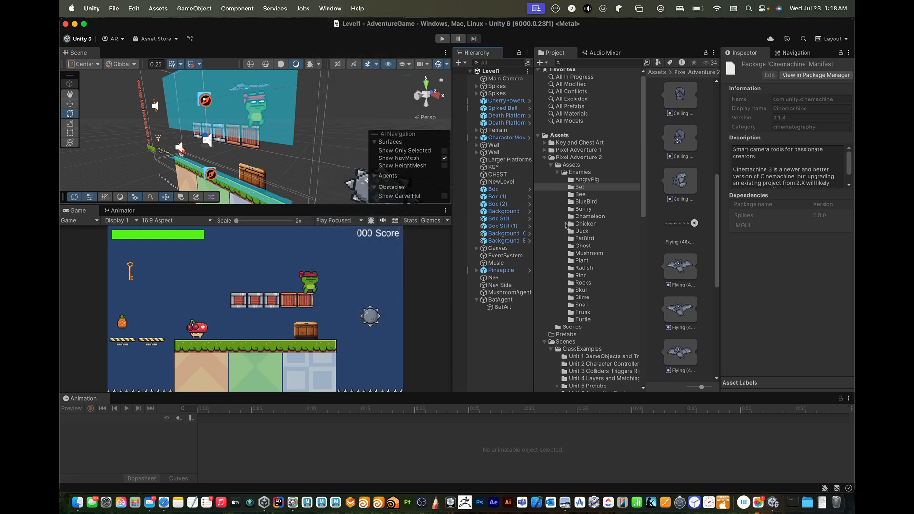
Collapse the expanded asset folders in the project tree, including Pixel Adventure 2
click(545, 158)
click(545, 158)
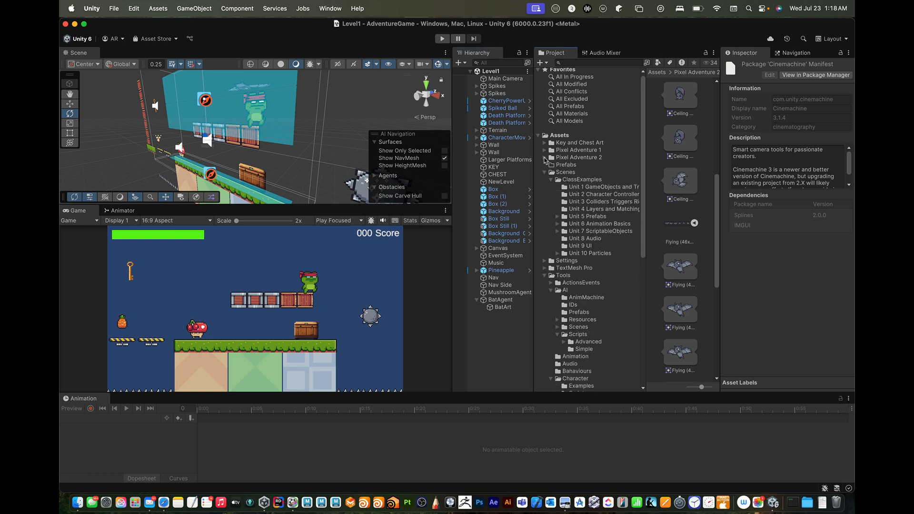
key(shift+super)
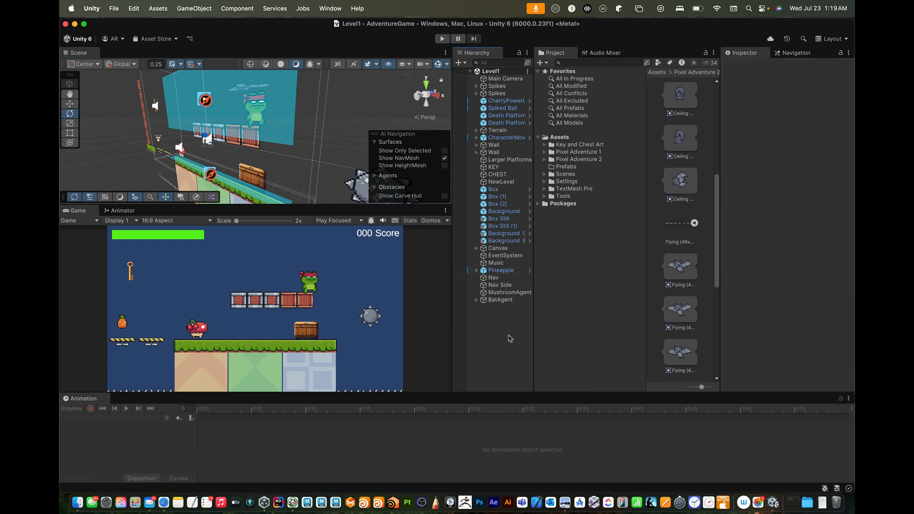
Add a Cinemachine targeted 2D Camera to the Level1 scene and widen the hierarchy so object names are fully readable
right_click(496, 320)
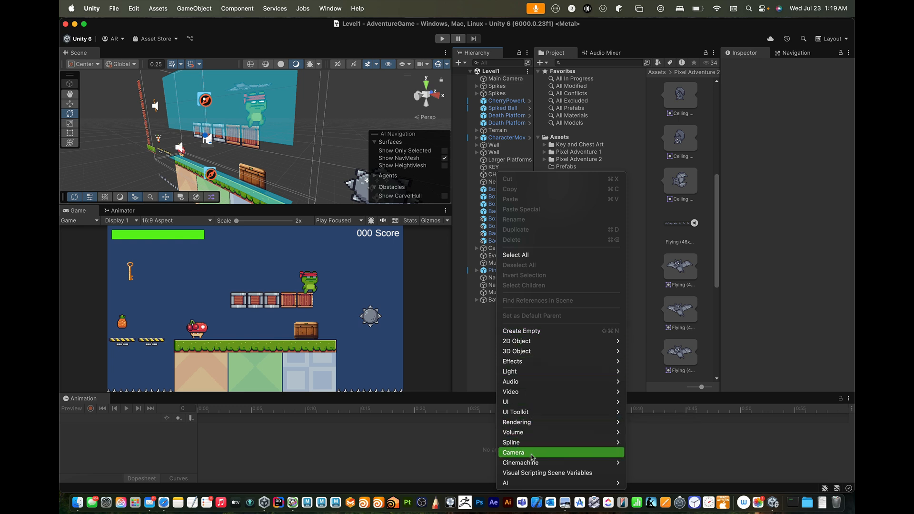
mouse_move(532, 463)
mouse_move(676, 483)
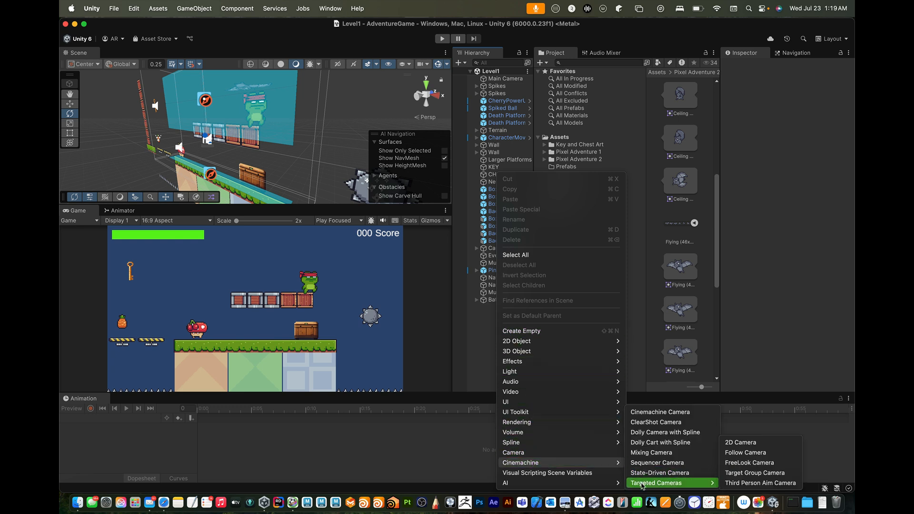
click(751, 453)
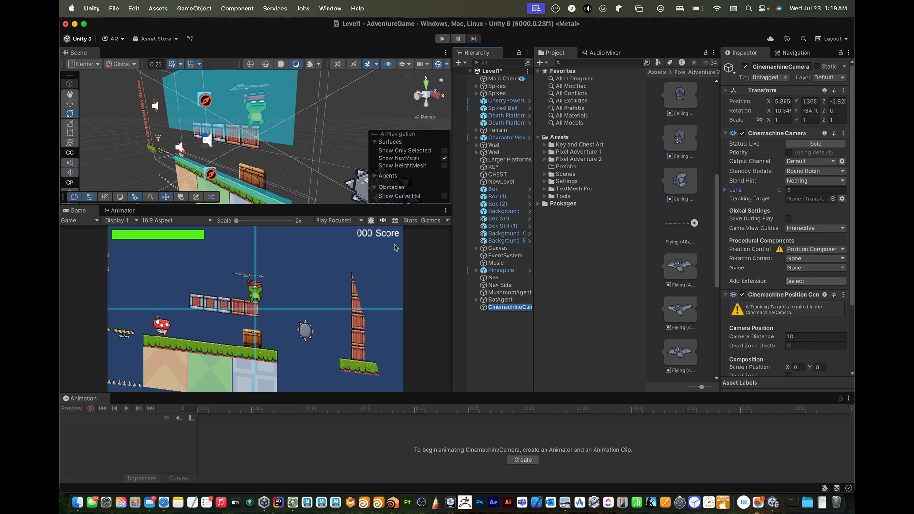
drag(534, 315, 555, 316)
click(538, 309)
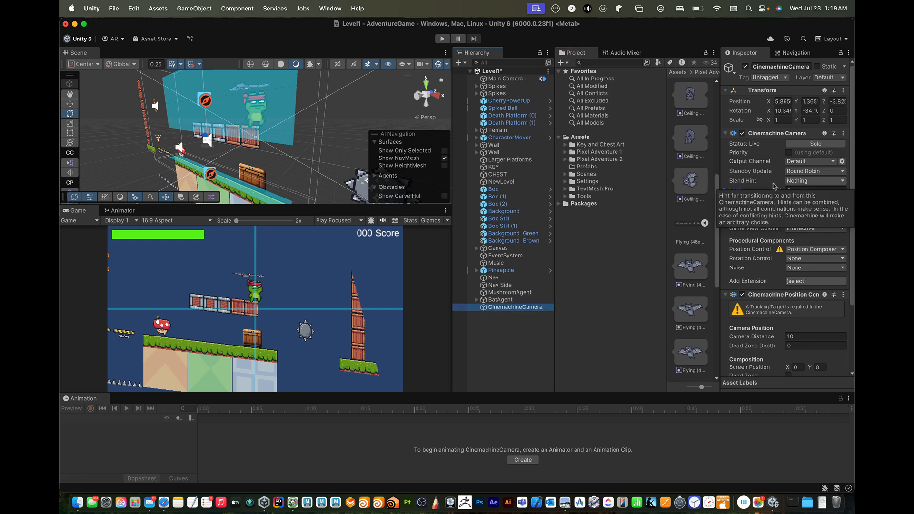
Set the CinemachineCamera's X and Y rotation to 0
click(779, 111)
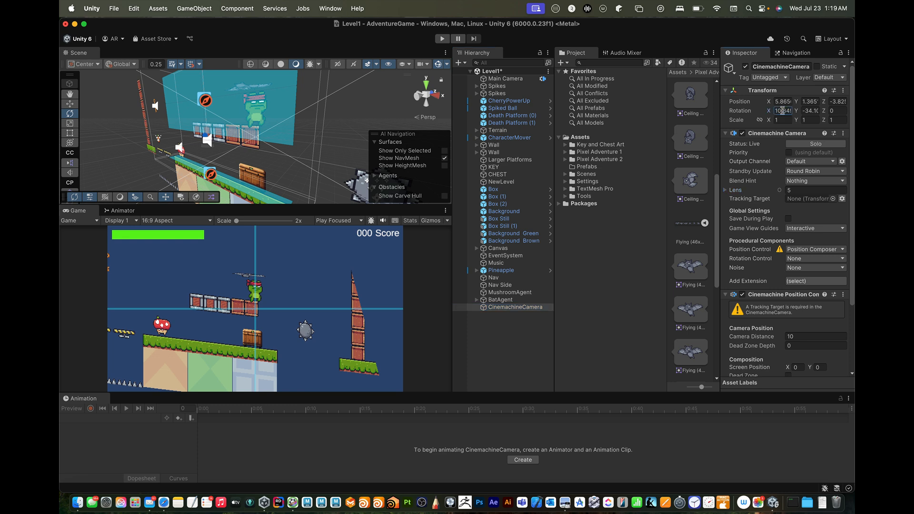
text(0)
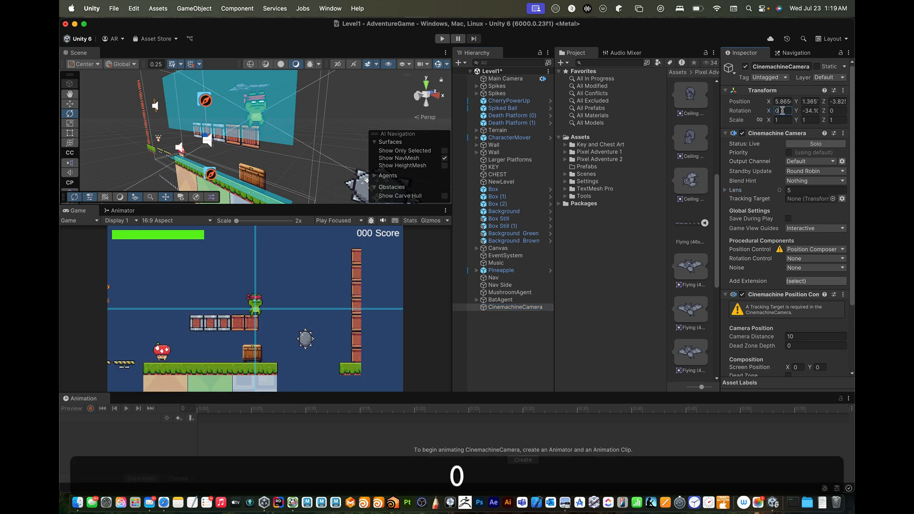
key(Tab)
text(0)
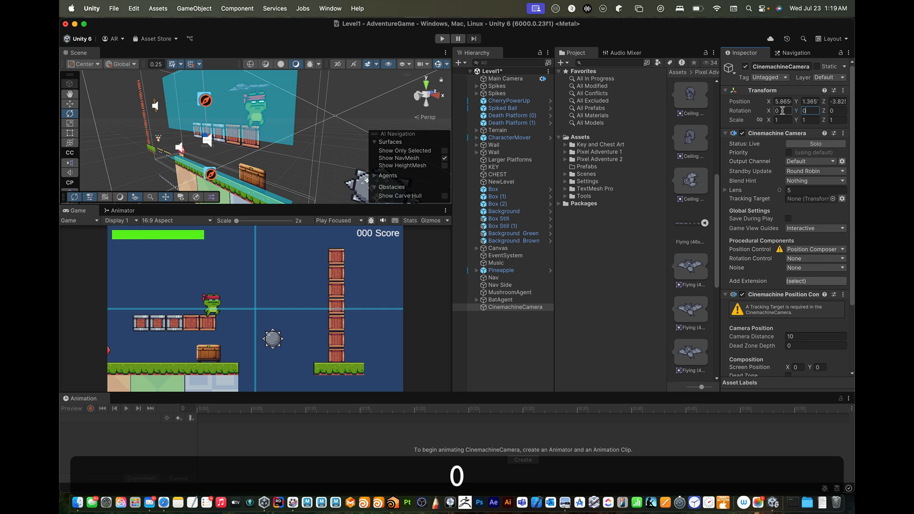
key(Return)
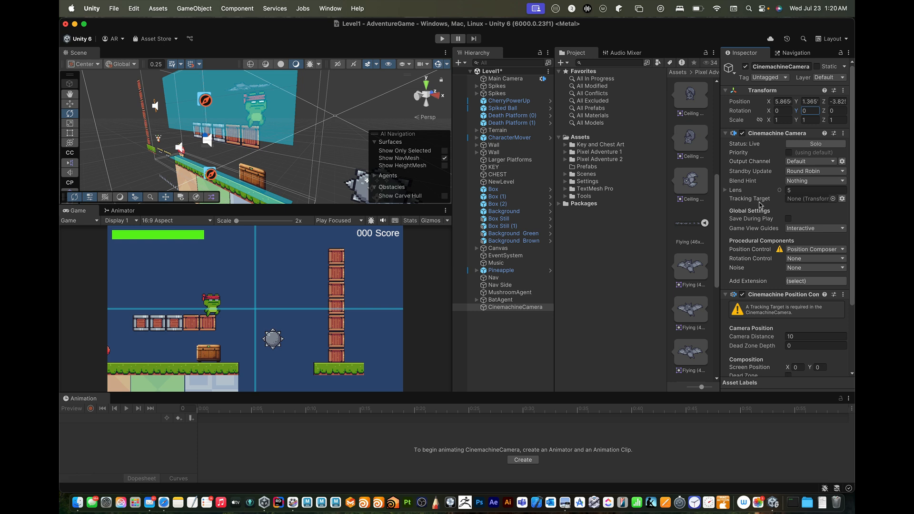
Set the CinemachineCamera's Position Control to Follow and assign CharacterMover as its Tracking Target
scroll(761, 205, down, 1)
scroll(760, 206, up, 1)
click(806, 249)
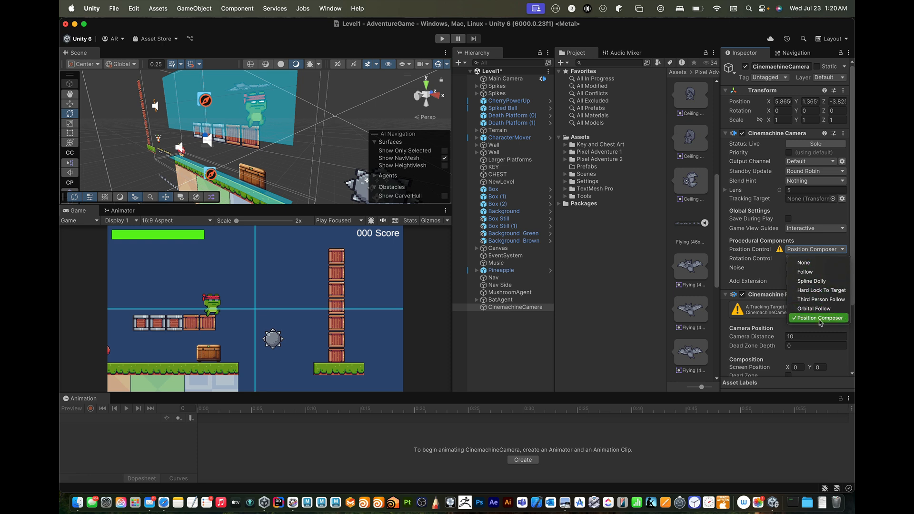
click(809, 275)
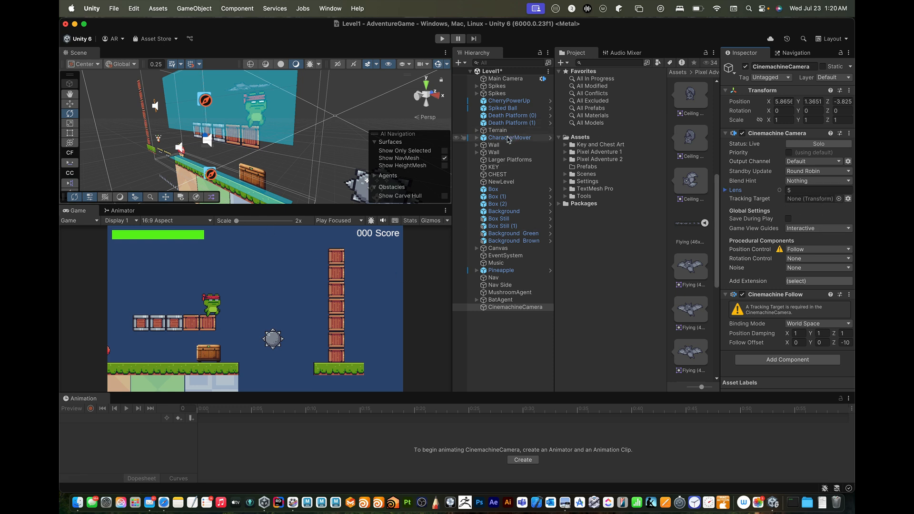
drag(508, 140, 805, 202)
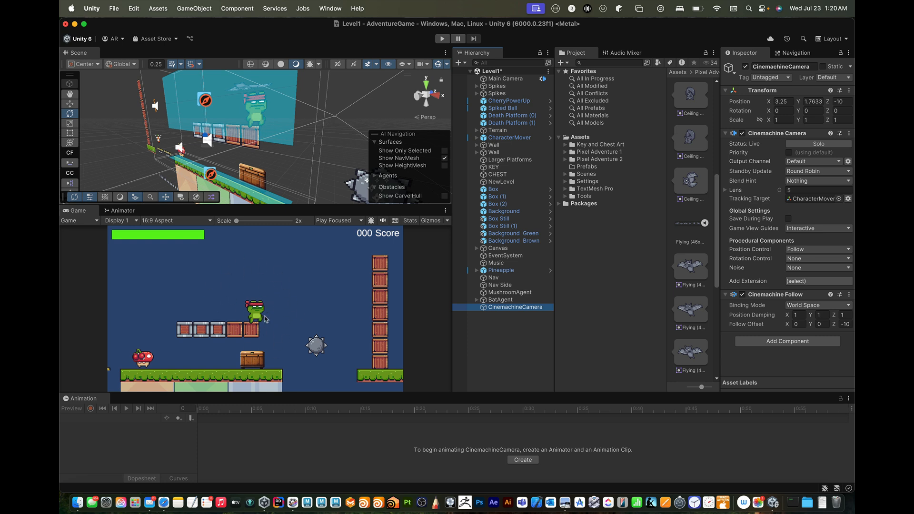
Play-test the level by moving and jumping the character to check the camera's following, and stop play mode
key(super)
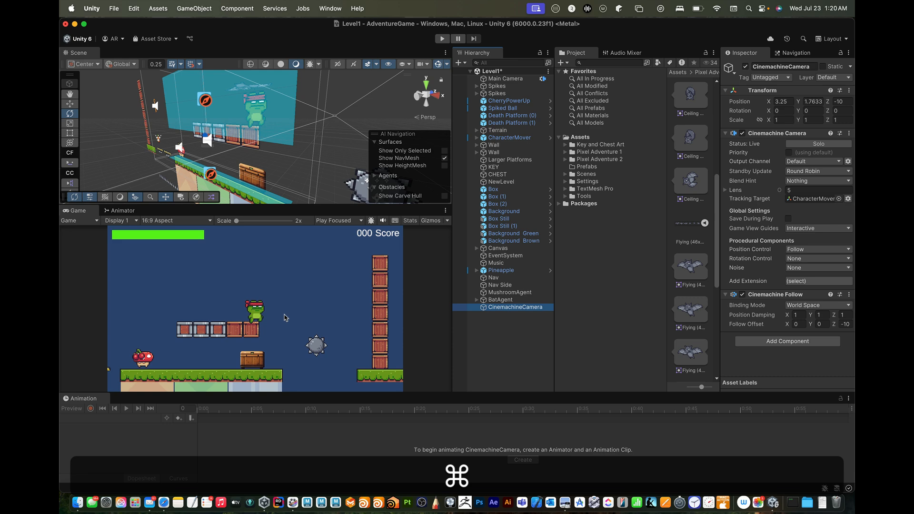
key(super+p)
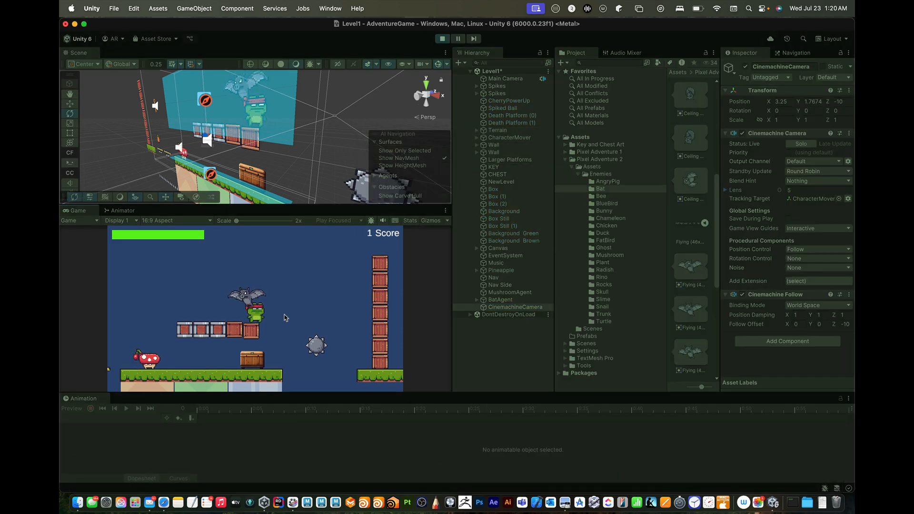
key(Left)
key(Right)
key(Right)
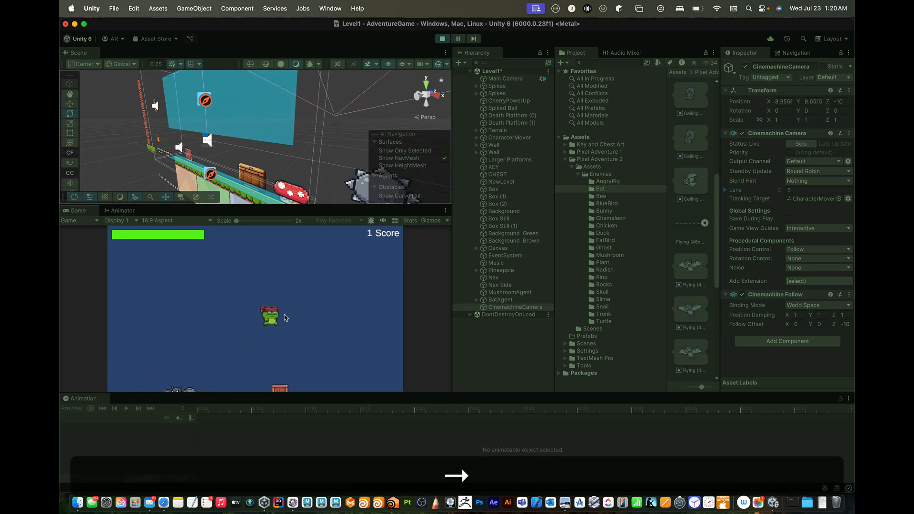
key(space)
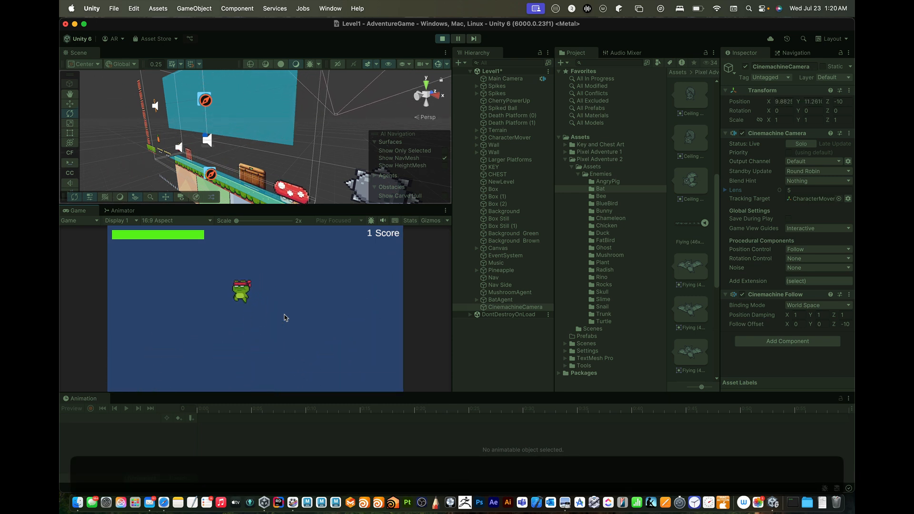
key(Left)
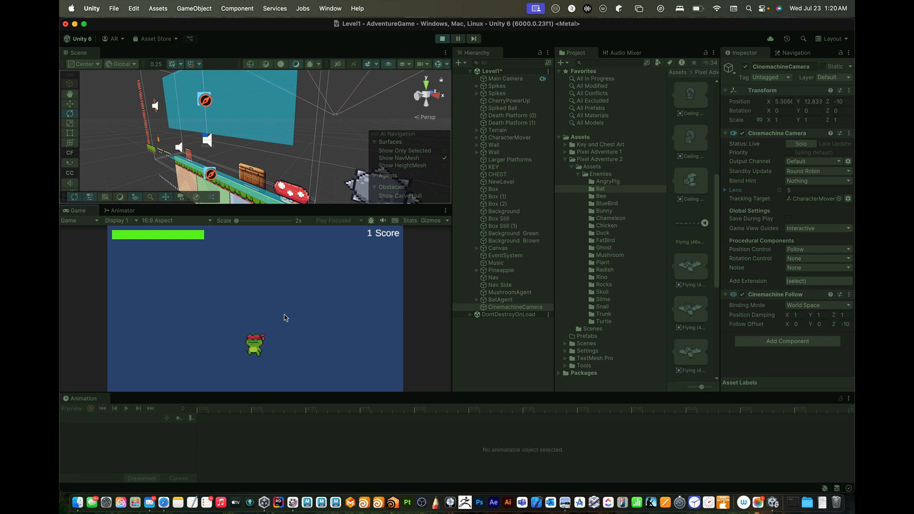
key(Right)
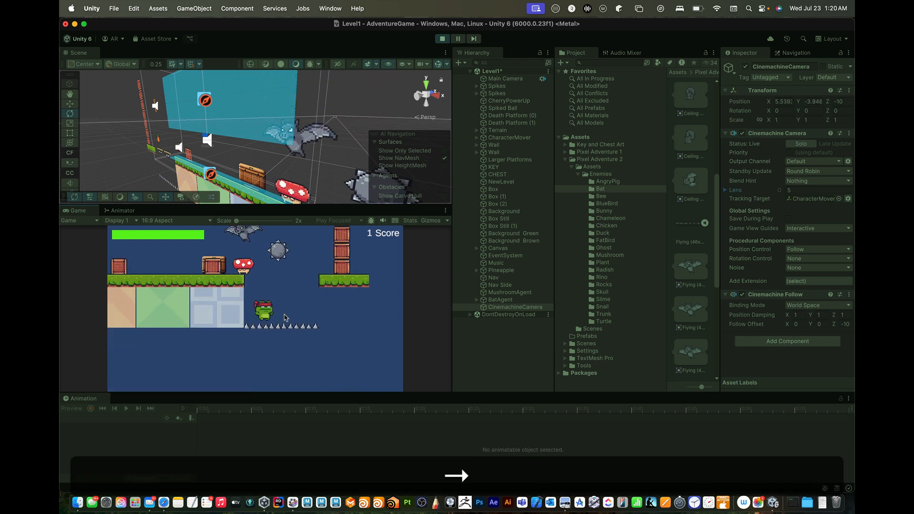
key(Left)
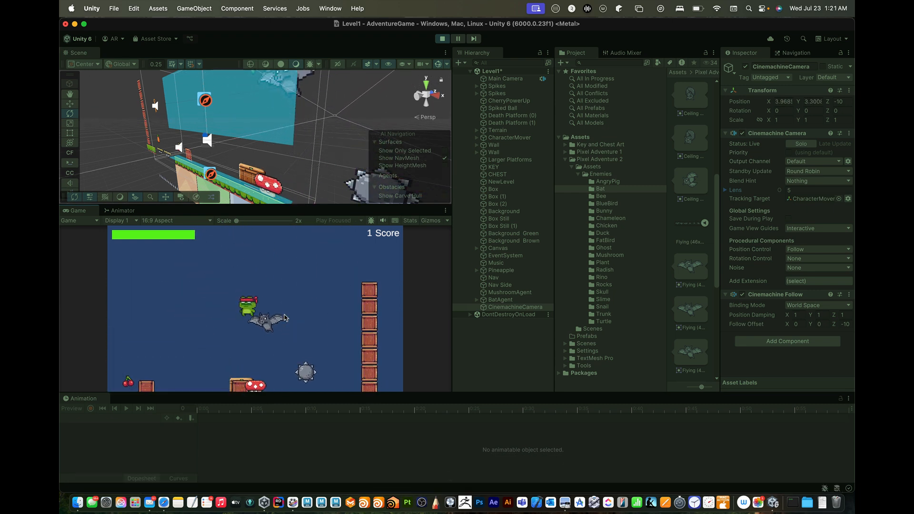
key(Left)
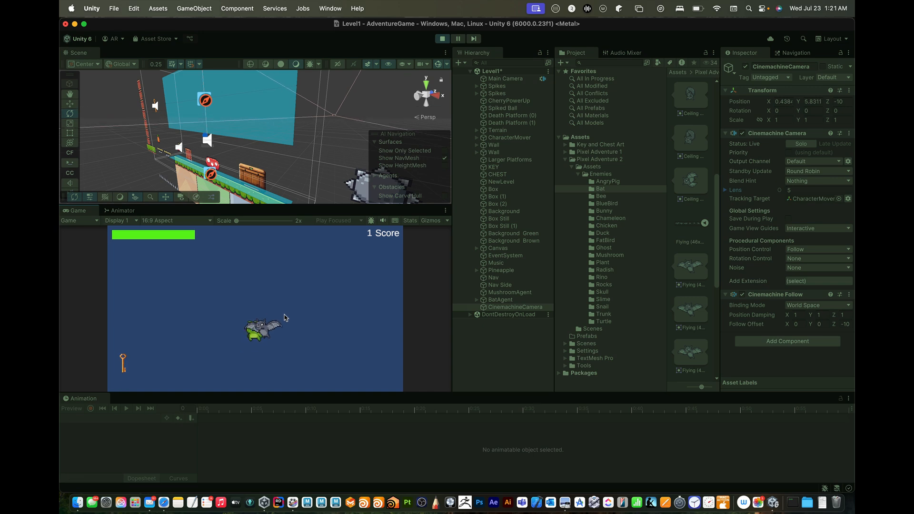
key(super+p)
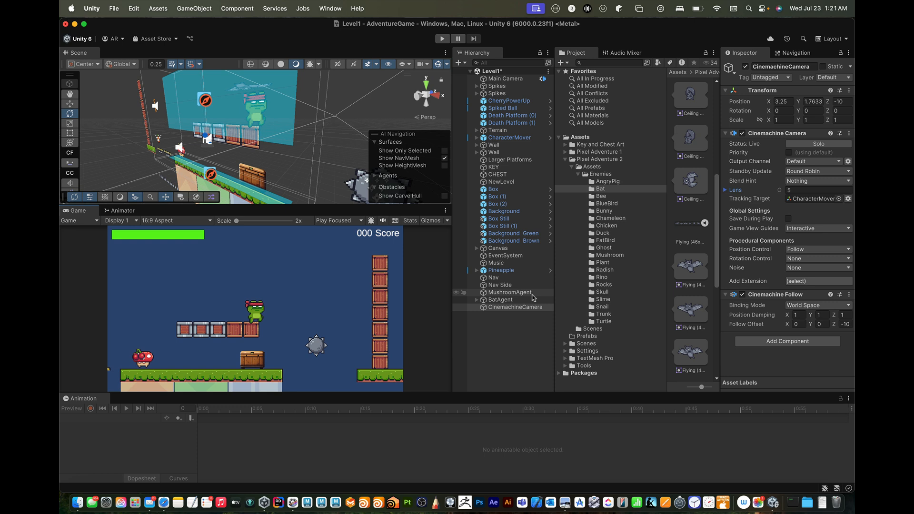
Create an empty game object in the Level1 scene and name it Edge
mouse_move(774, 220)
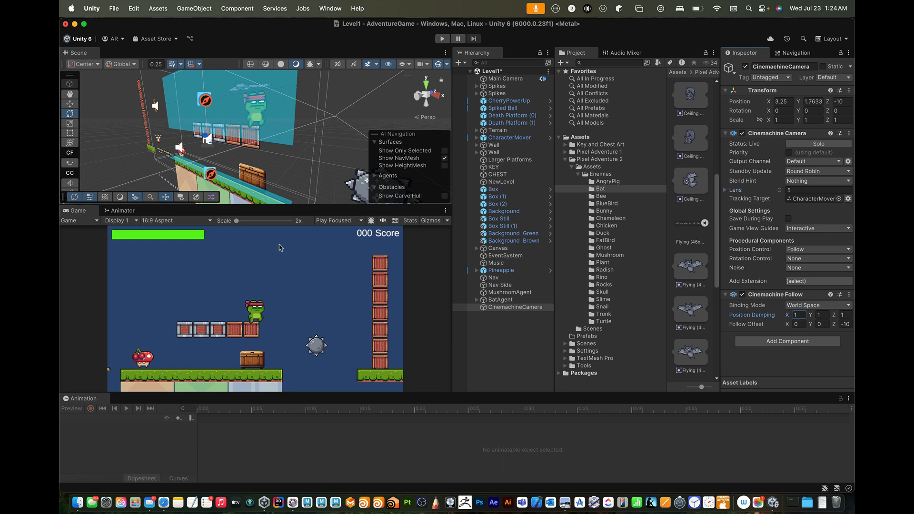
right_click(504, 340)
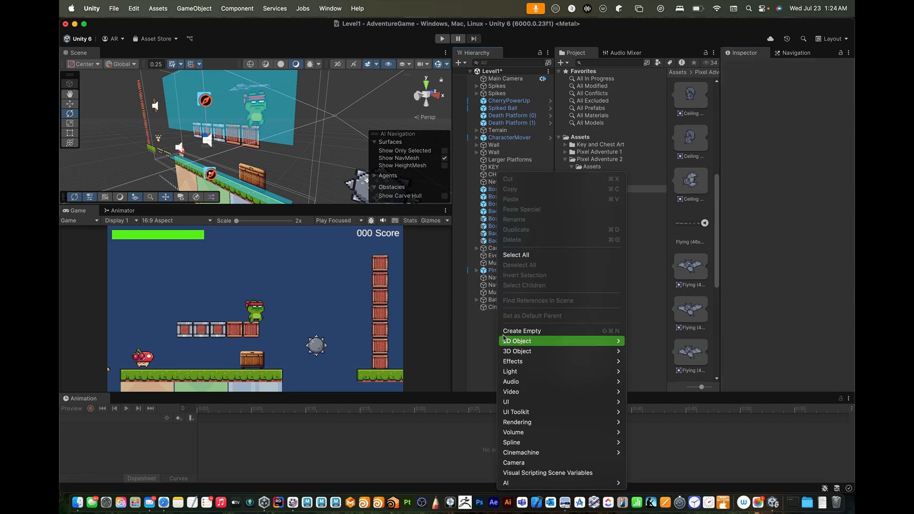
click(508, 331)
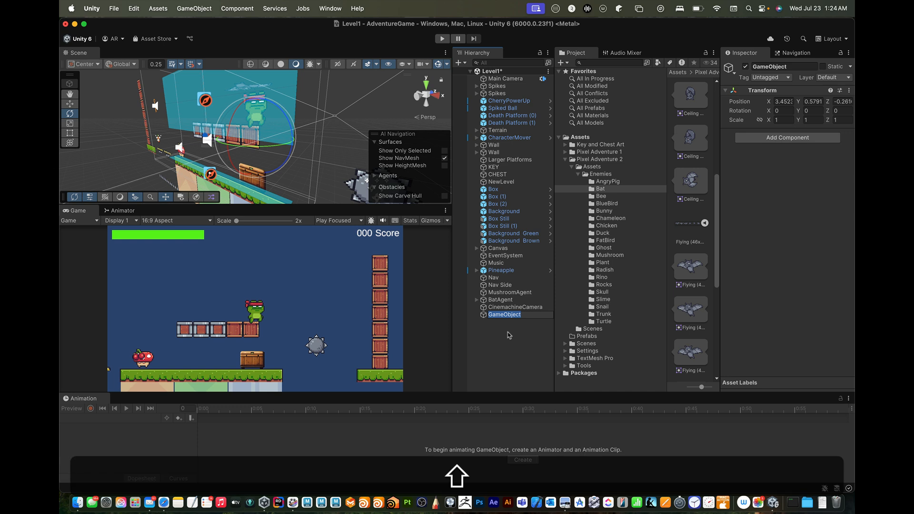
text(Wall)
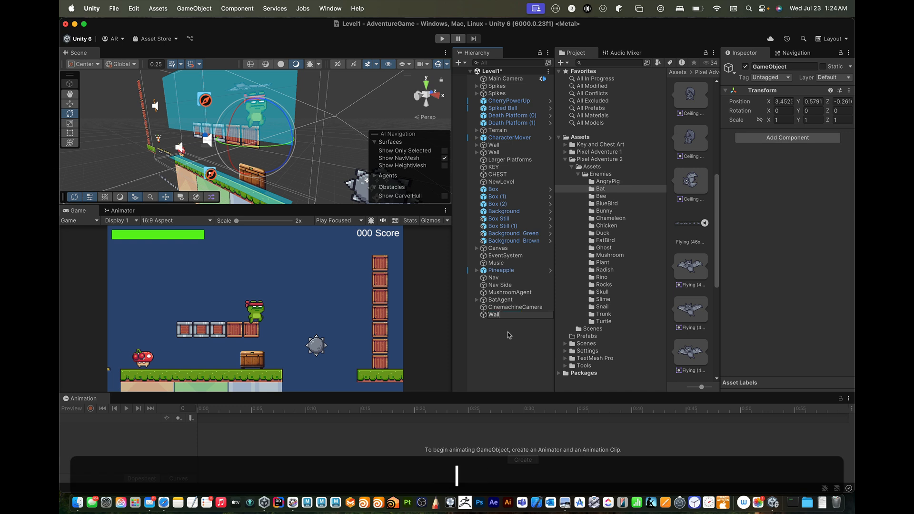
key(BackSpace)
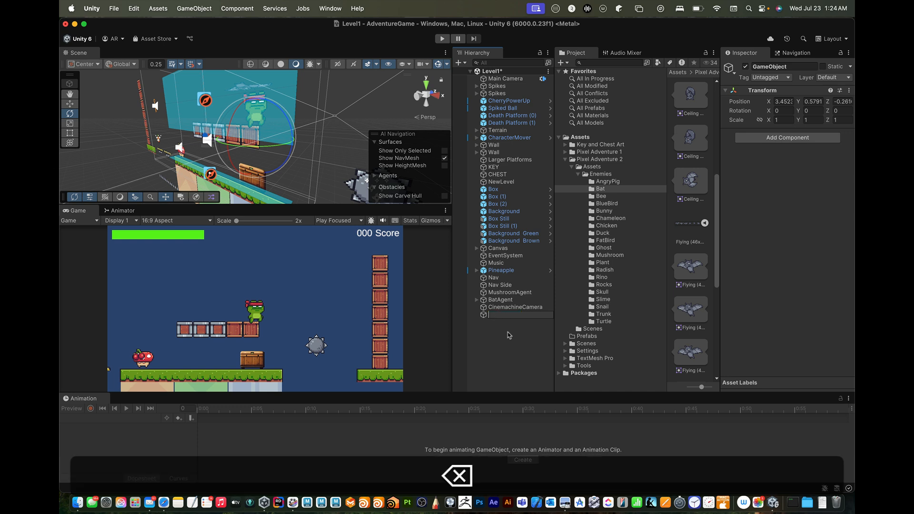
text(Edge)
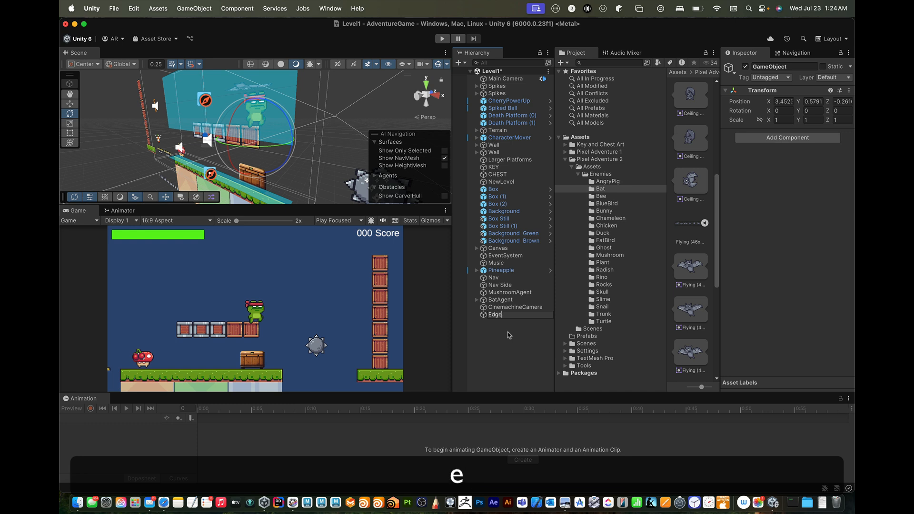
key(Return)
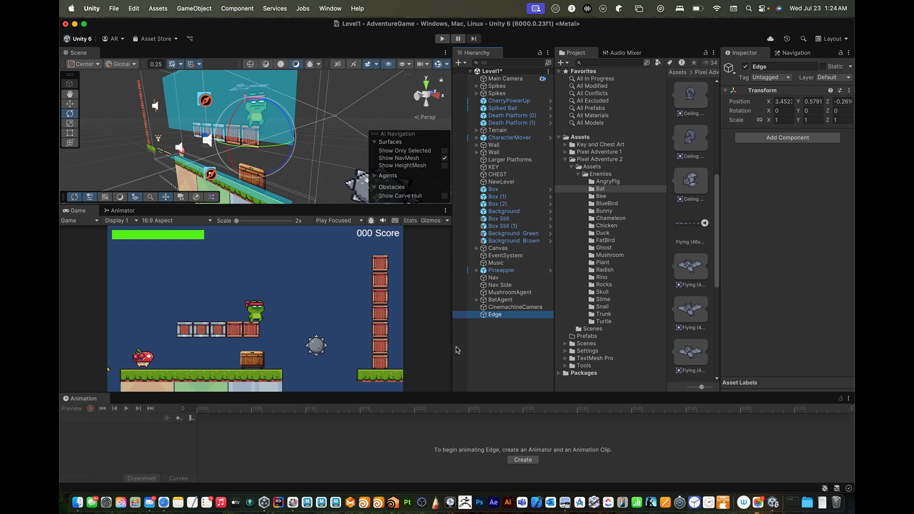
right_click(496, 321)
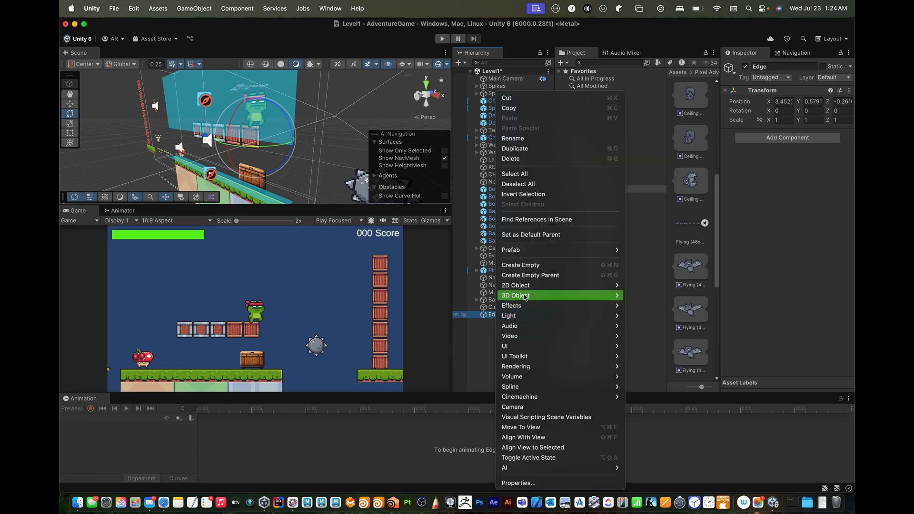
mouse_move(526, 297)
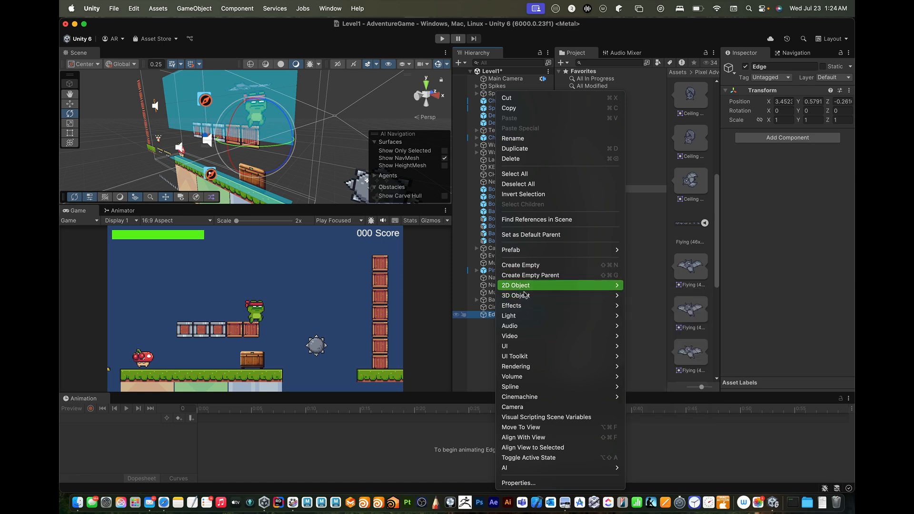
click(495, 318)
Add a Box Collider component to the Edge object
click(786, 137)
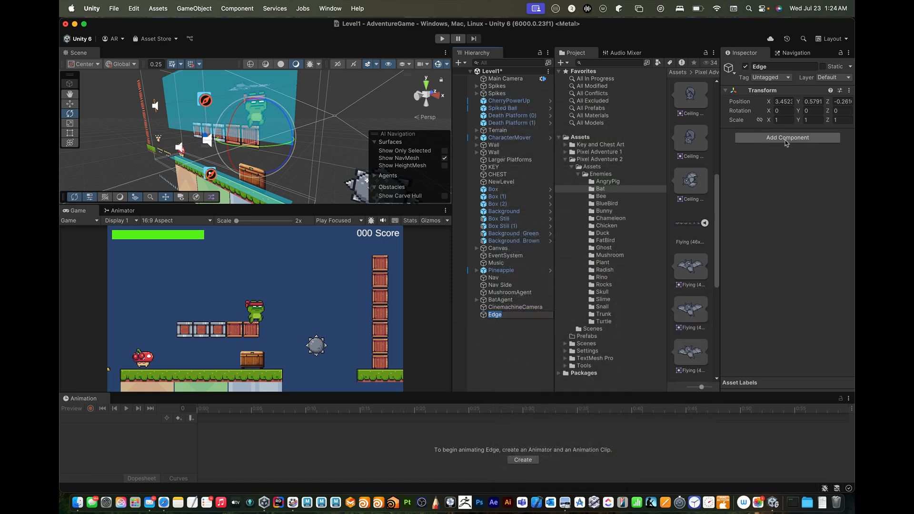
key(BackSpace)
text(box)
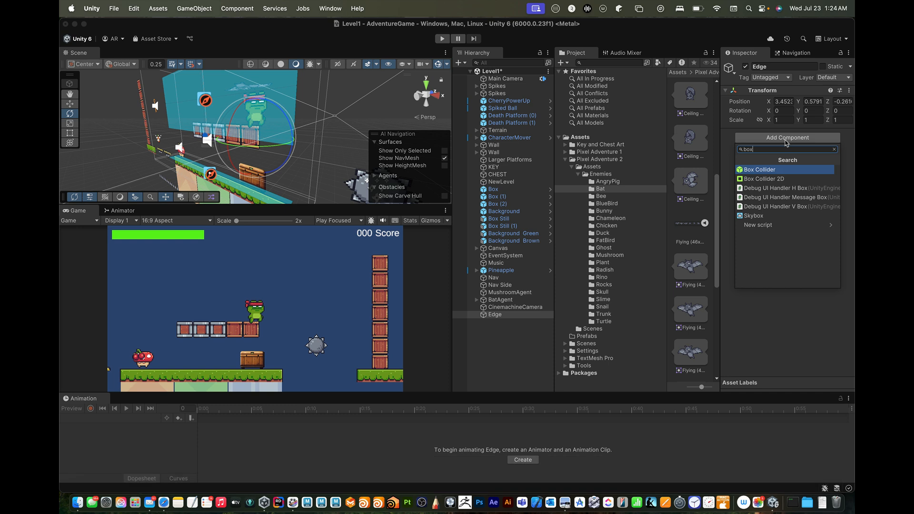
key(Return)
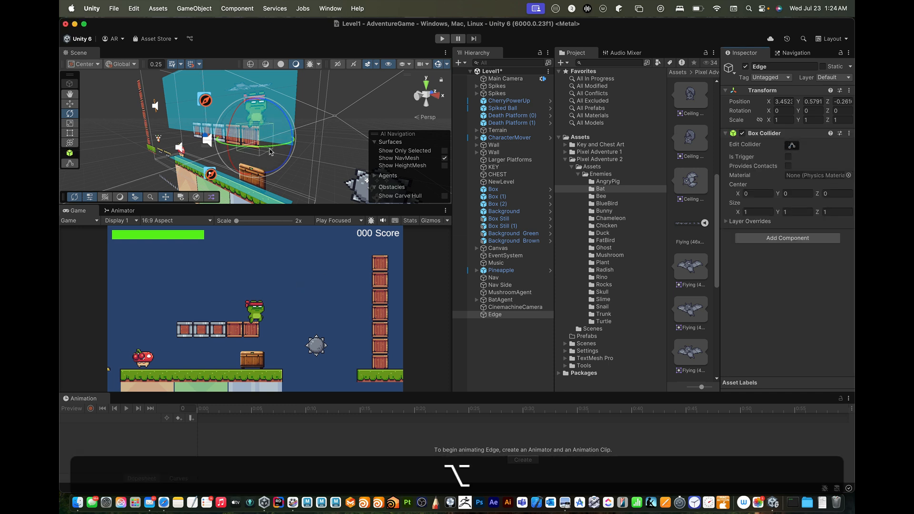
Raise the Edge object above the level background to a Y position of 5.5
alt+drag(266, 159, 266, 152)
key(w)
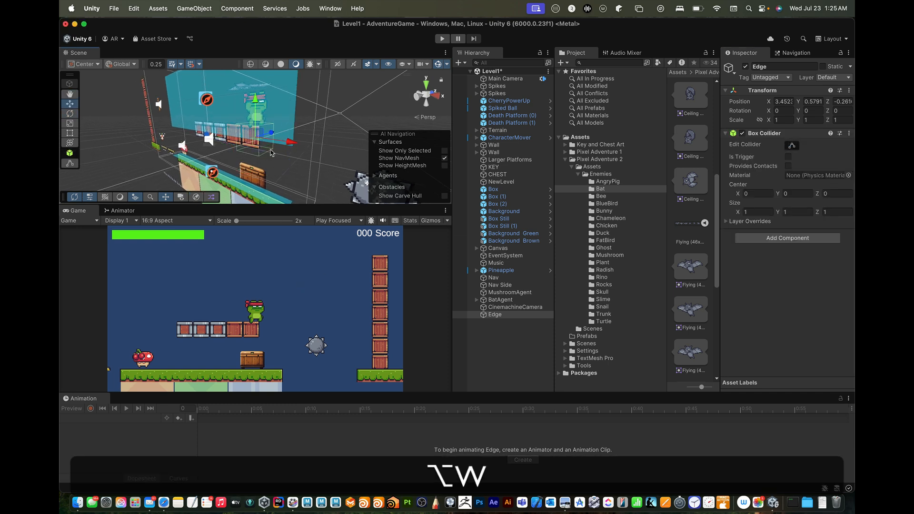
scroll(268, 146, down, 4)
drag(257, 106, 243, 34)
scroll(237, 127, down, 4)
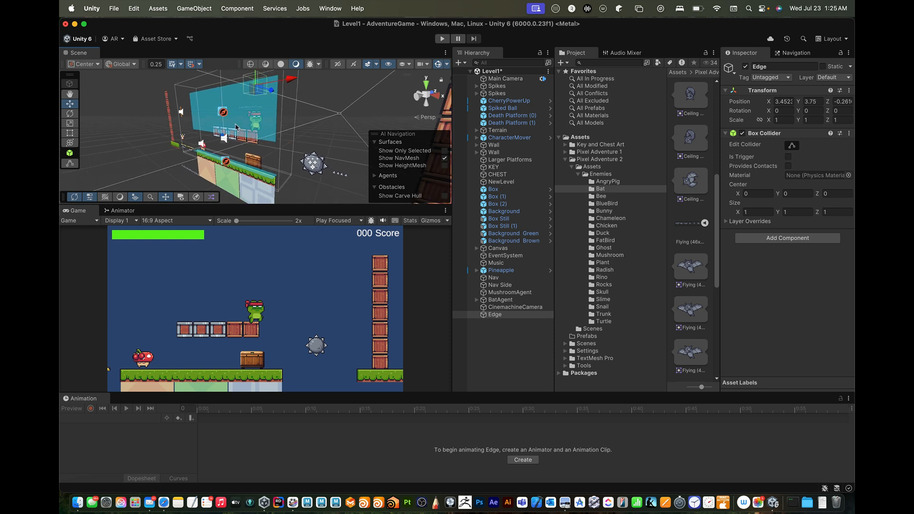
drag(259, 90, 250, 61)
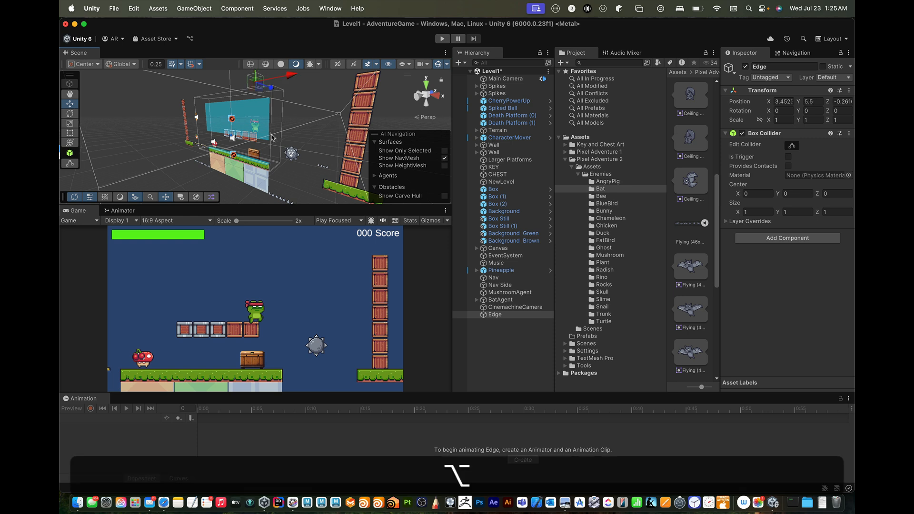
alt+drag(277, 138, 273, 137)
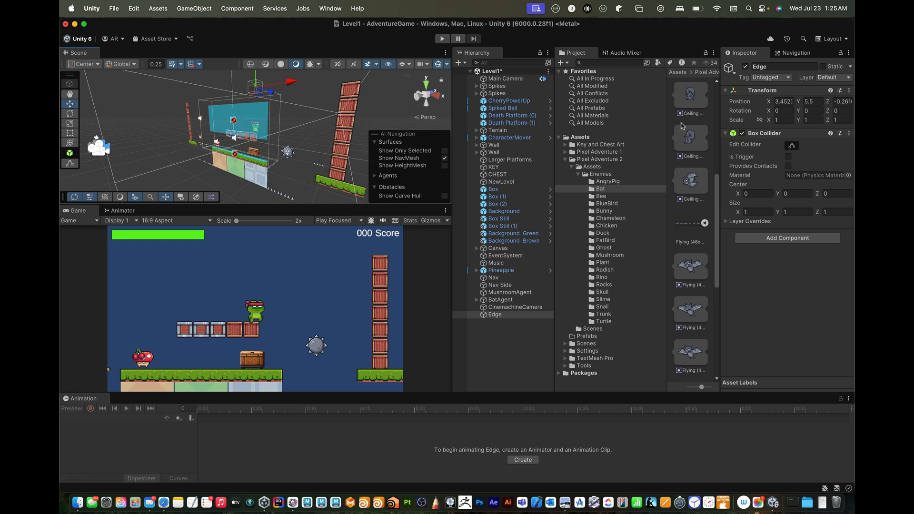
Widen Edge's Box Collider by setting its X size to 15
key(r)
drag(738, 212, 622, 203)
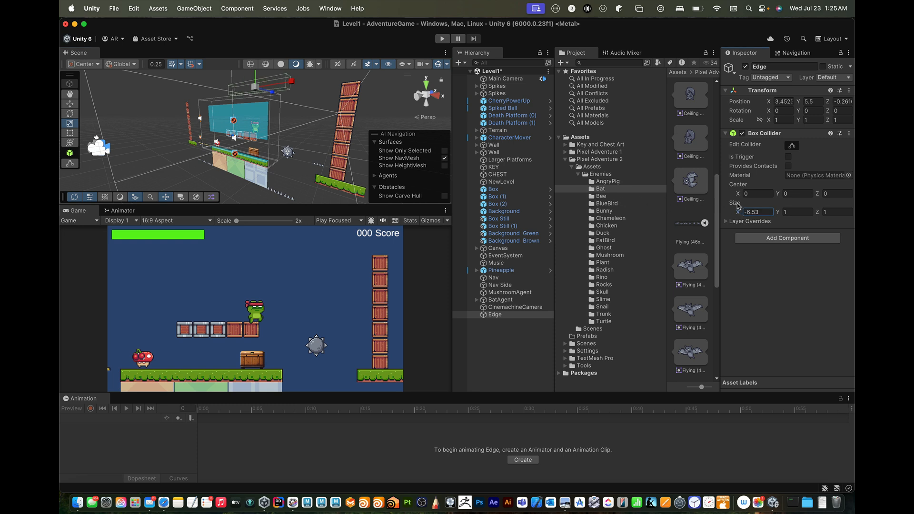
drag(764, 210, 708, 207)
text(10)
key(Return)
text(15)
key(Return)
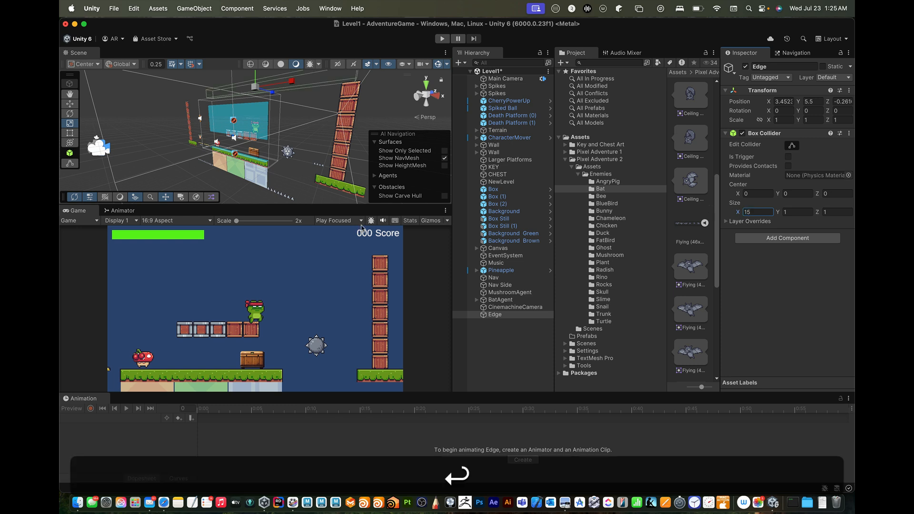
Shift Edge along the X axis toward the level's centre, to an X position of 1.25
alt+drag(249, 141, 284, 159)
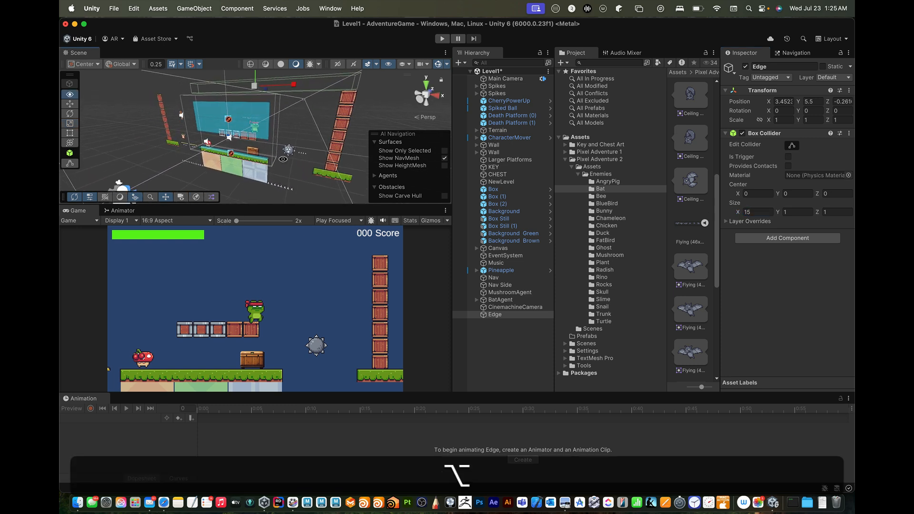
key(w)
drag(293, 84, 265, 86)
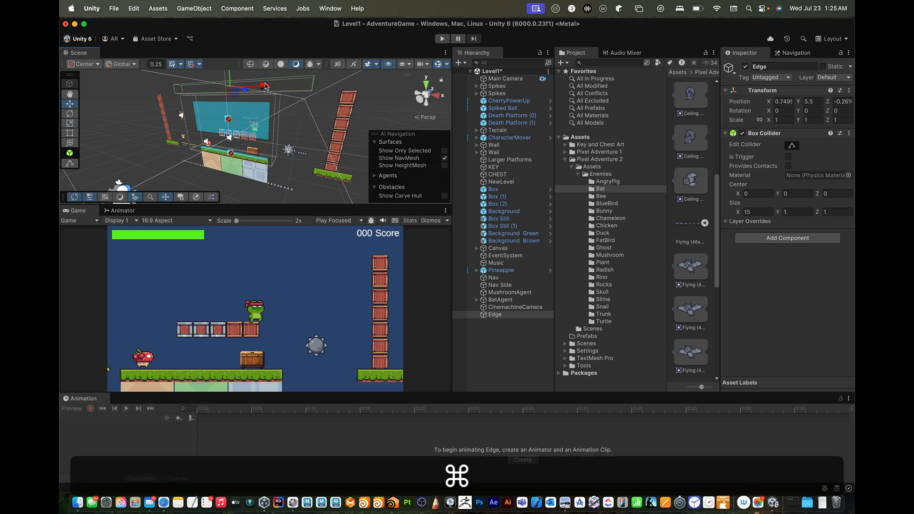
key(super+z)
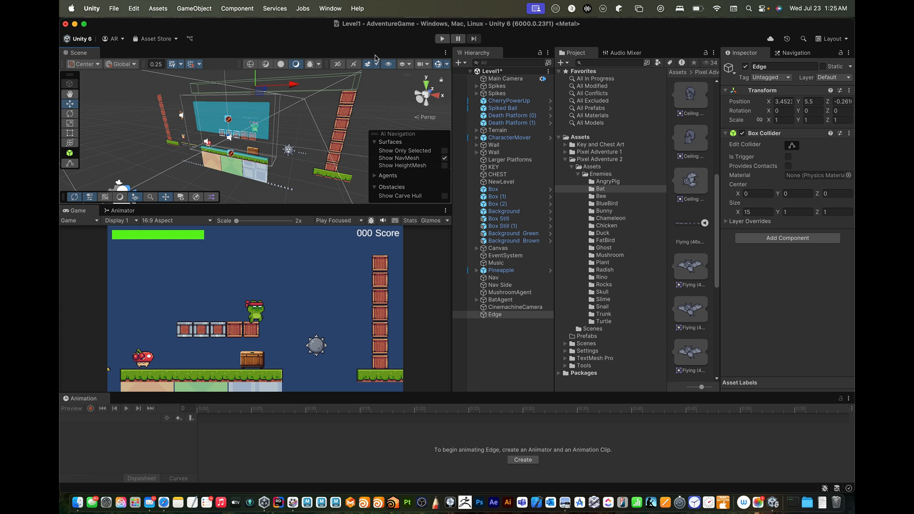
drag(292, 86, 269, 86)
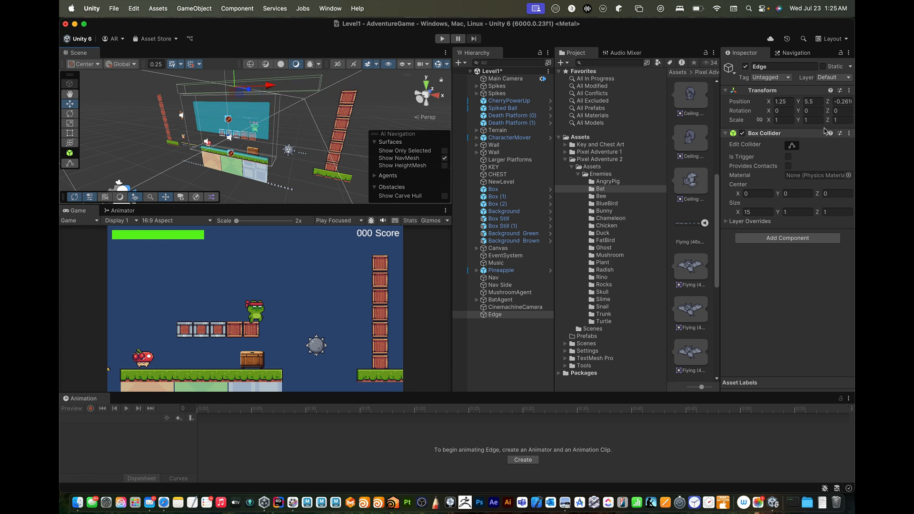
Set Edge's X position to 0 and its Box Collider's X size to 30
click(784, 101)
text(0)
key(Tab)
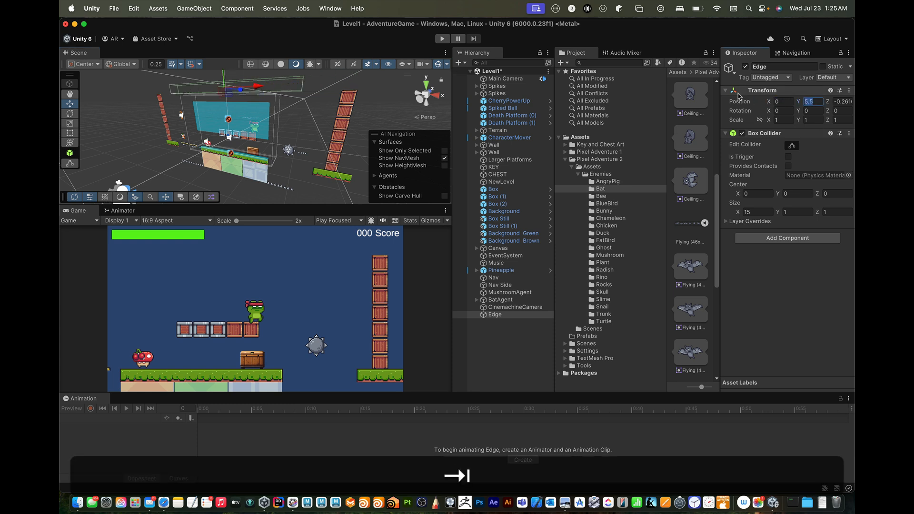
click(748, 214)
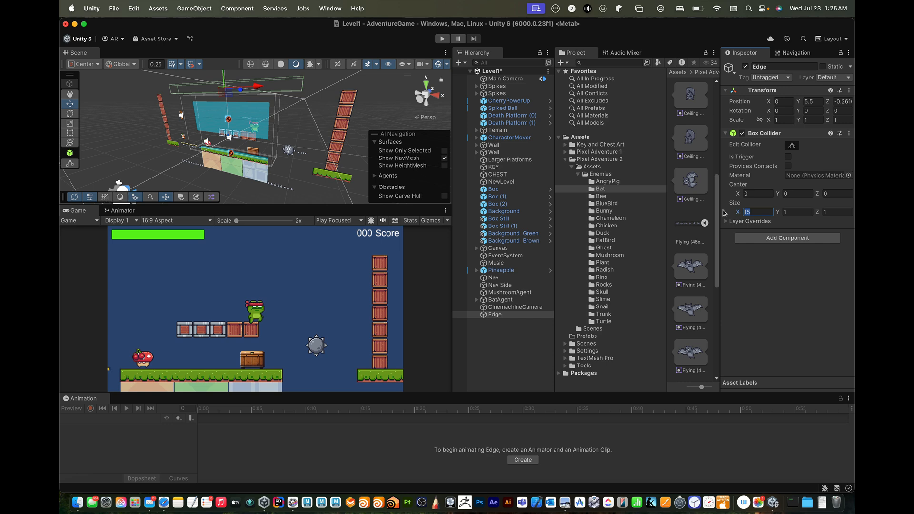
text(30)
key(Return)
Play-test the level by jumping the character up toward Edge, and stop play mode
key(super+p)
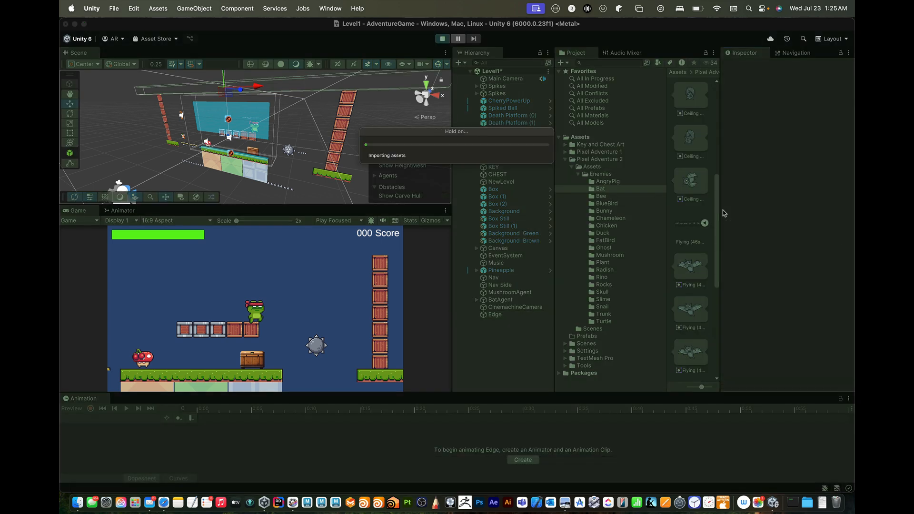
key(space)
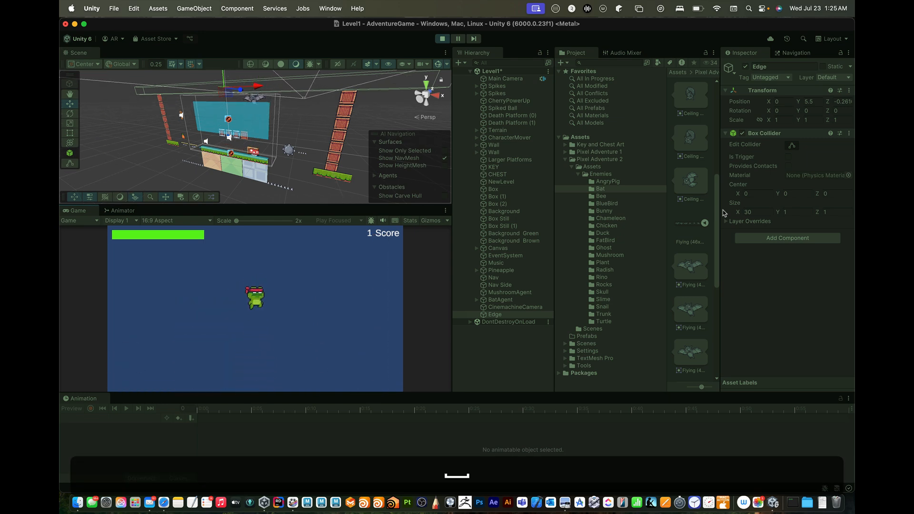
key(super+p)
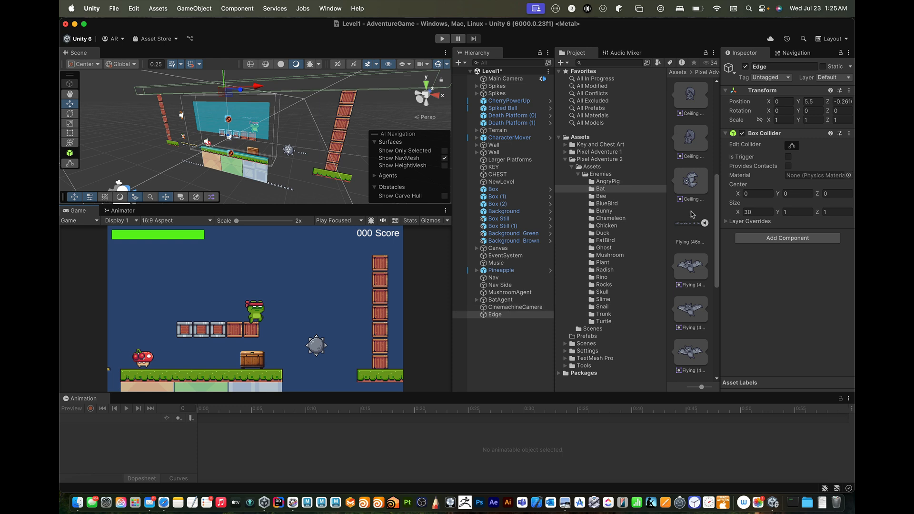
Assign Edge to the Level layer and play-test repeated jumps against it, ending with play mode stopped
click(837, 80)
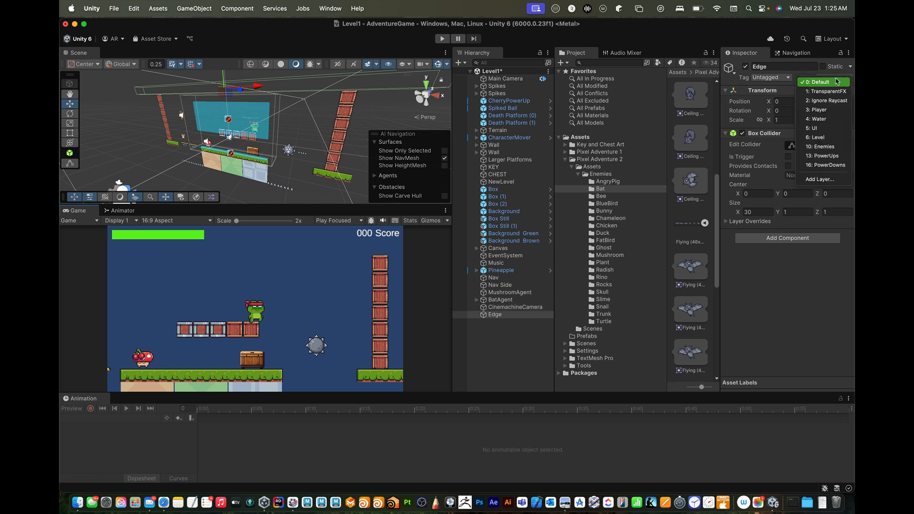
click(833, 138)
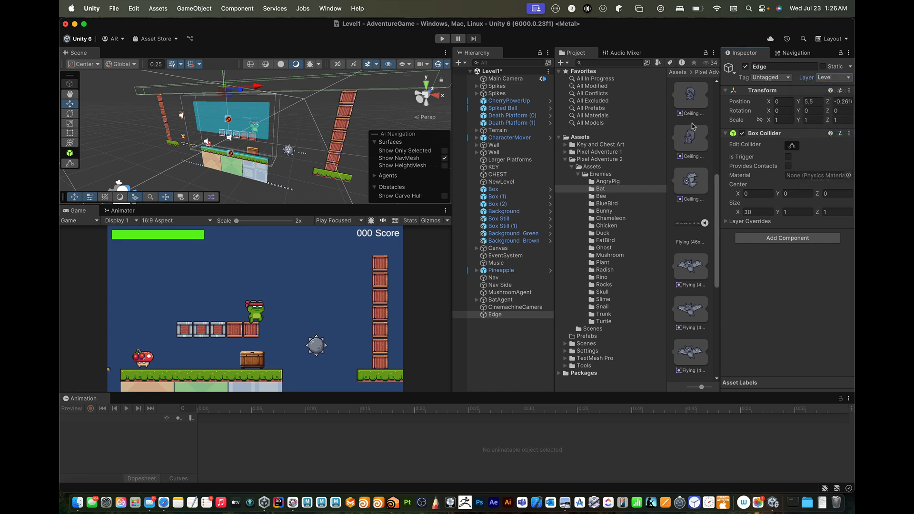
key(super+p)
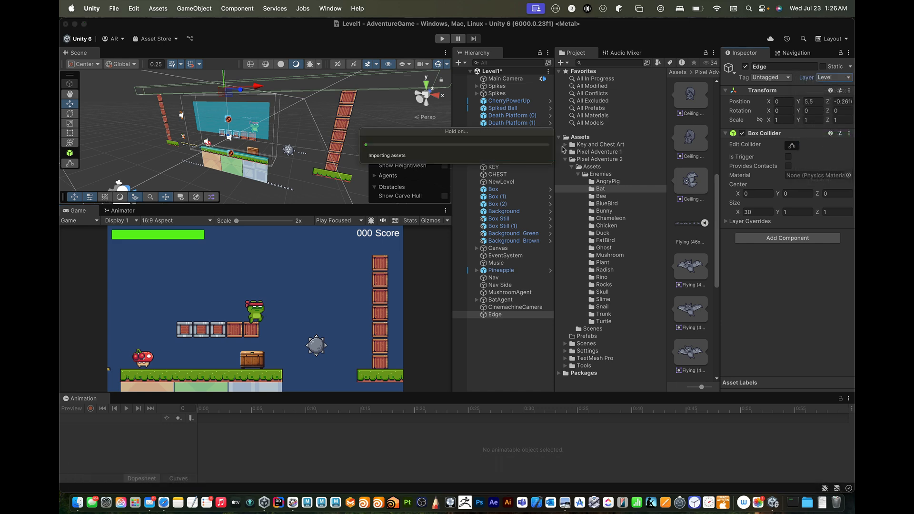
key(space)
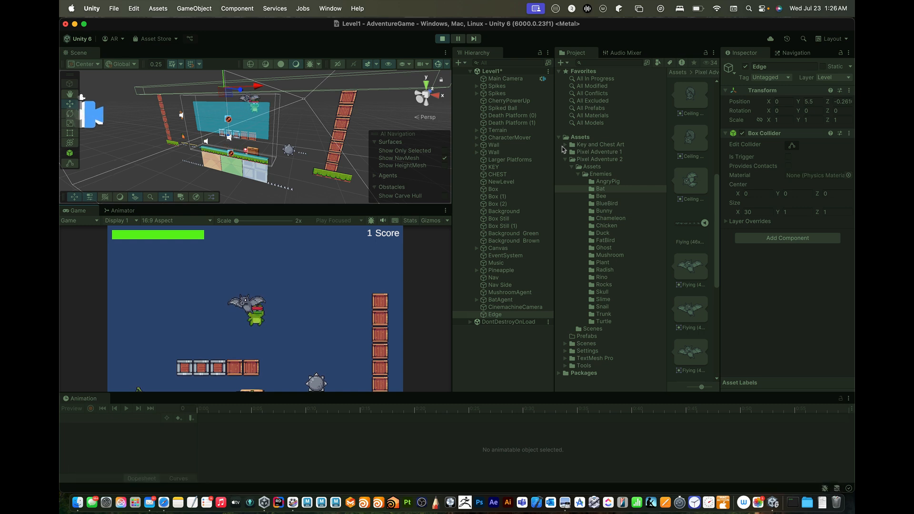
key(space)
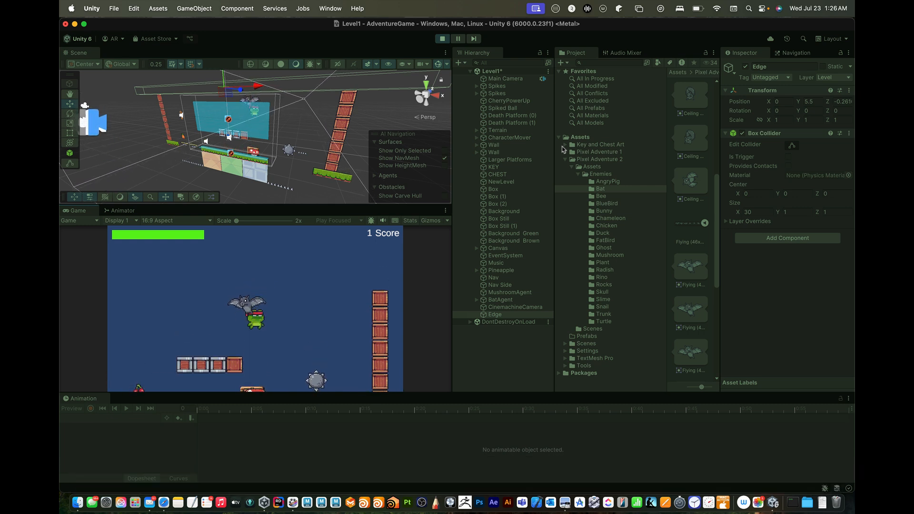
key(space)
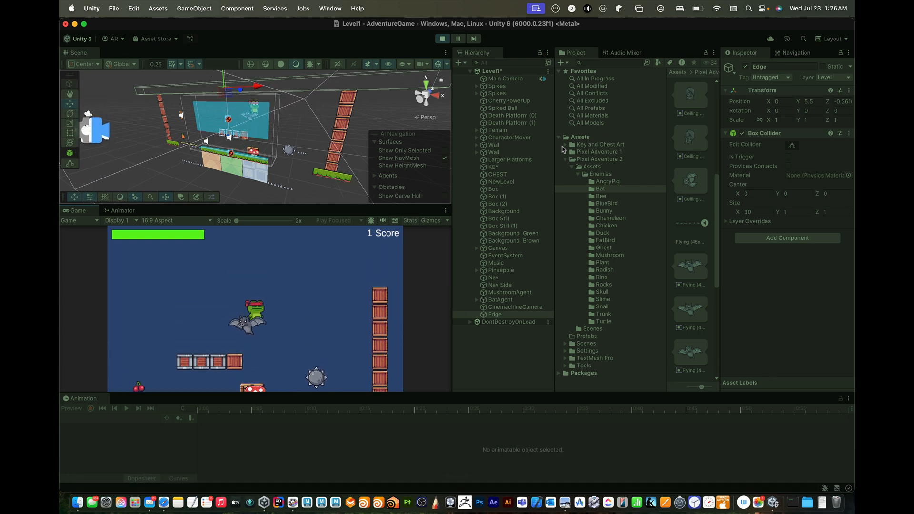
key(super+p)
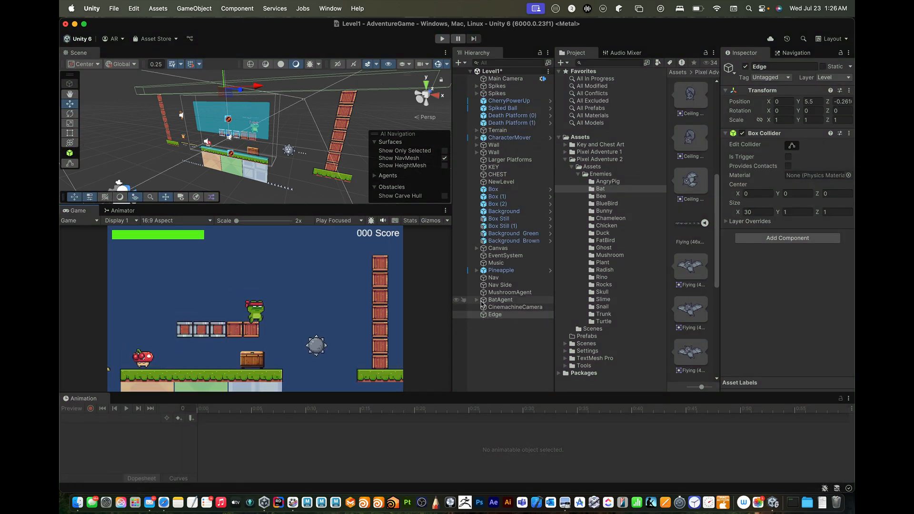
Set the CinemachineCamera's Position Damping to 10 on both X and Y
click(499, 309)
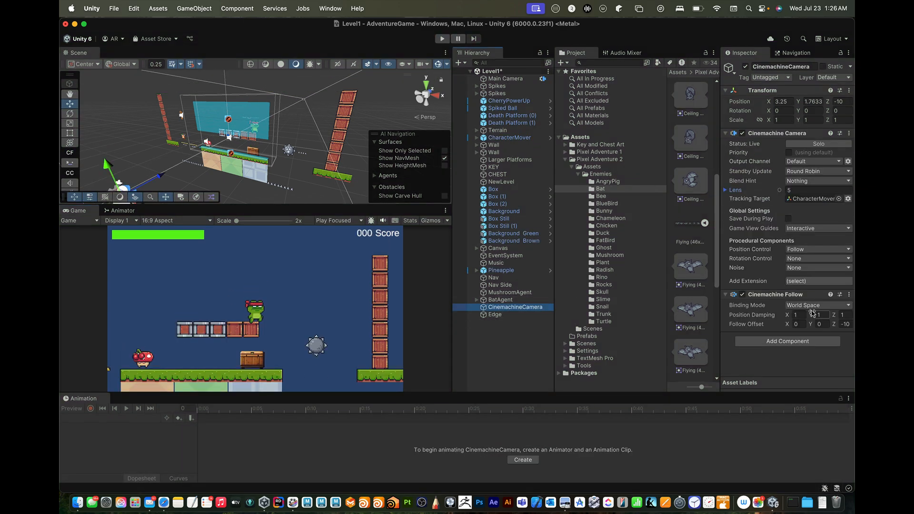
click(823, 315)
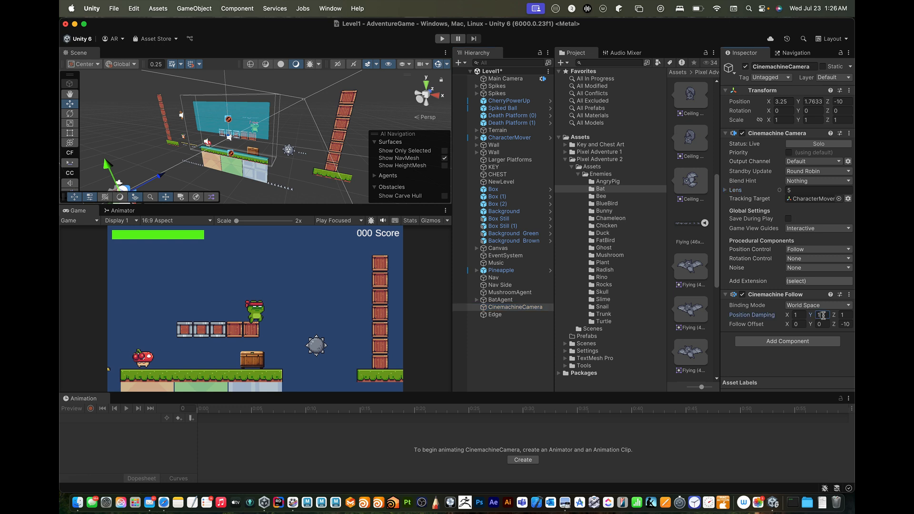
text(10)
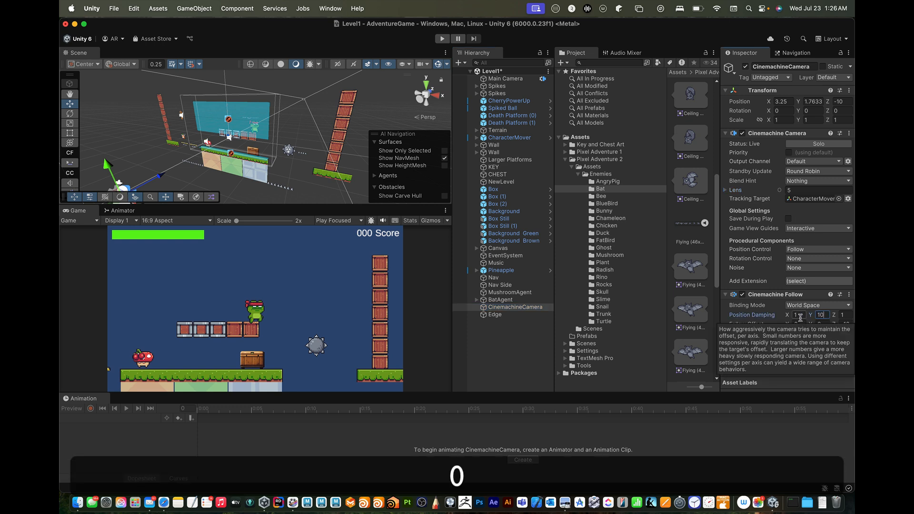
click(799, 315)
text(10)
key(Return)
Play-test the camera damping by jumping and moving the character both ways, and stop play mode
key(super+p)
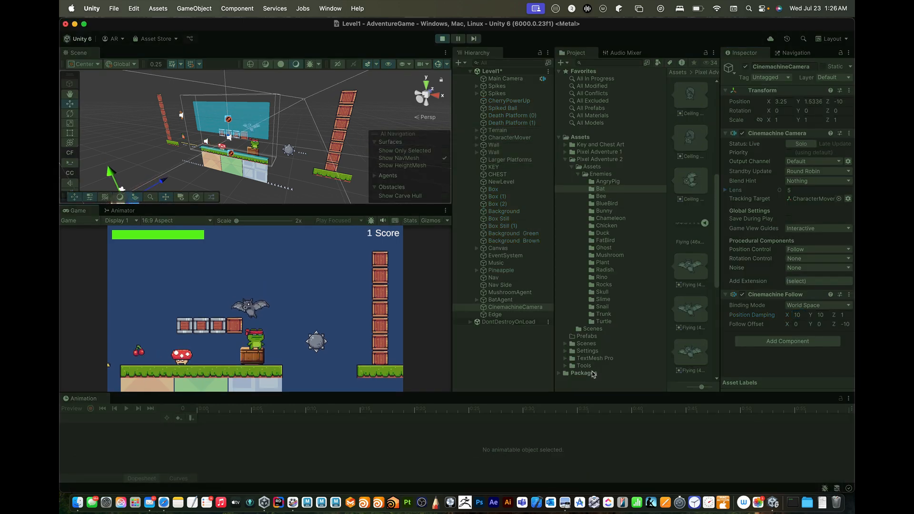
key(space)
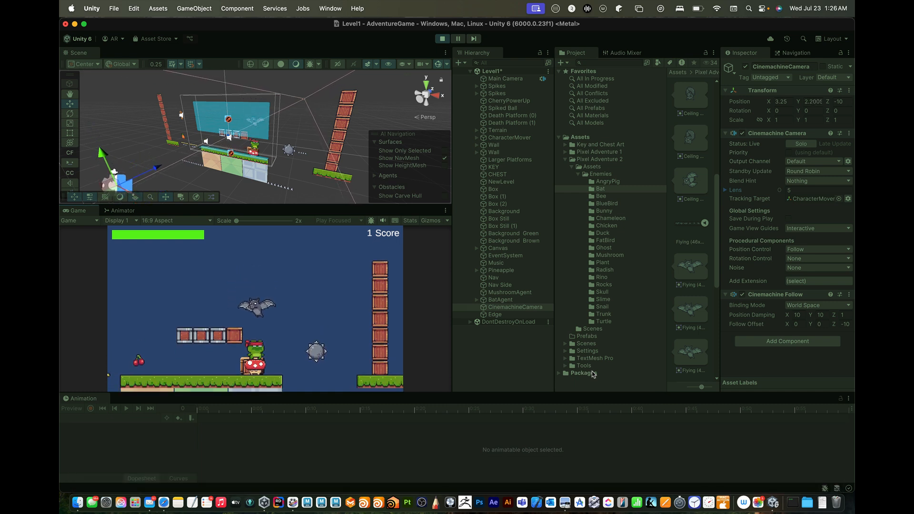
key(space)
key(Left)
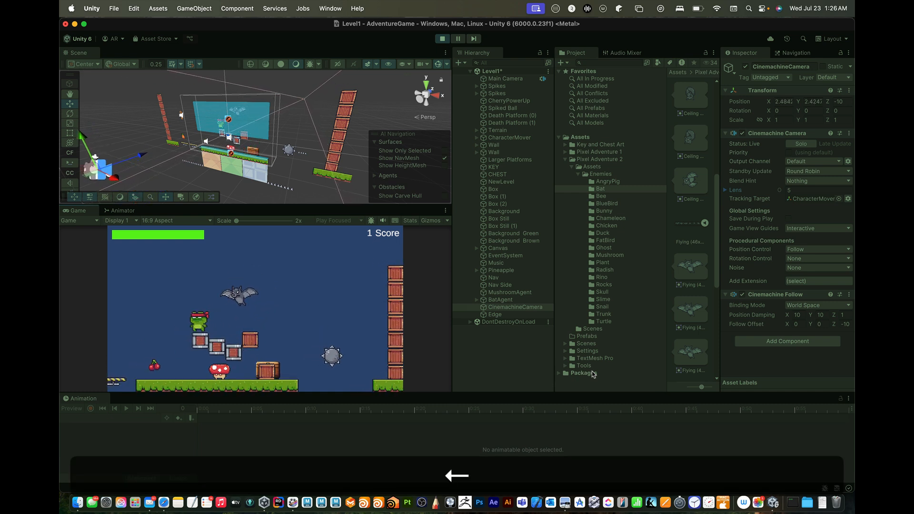
key(space)
key(Left)
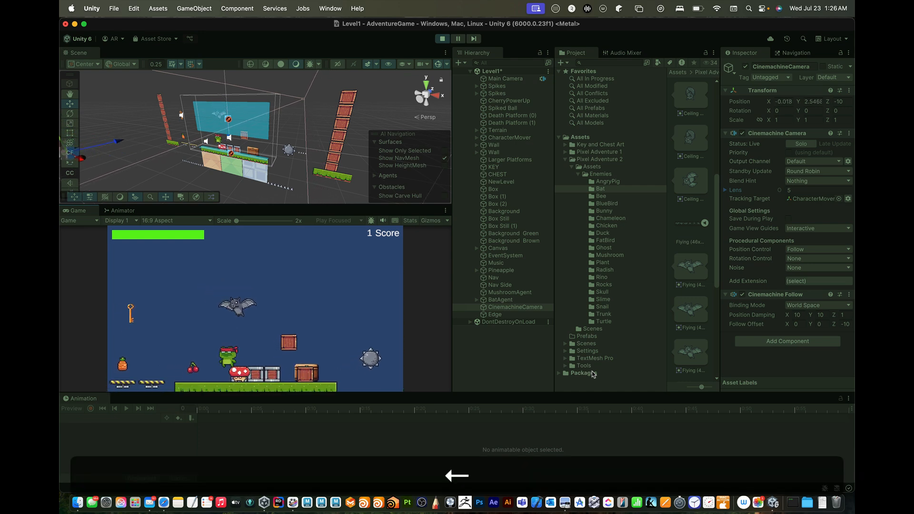
key(space)
key(Right)
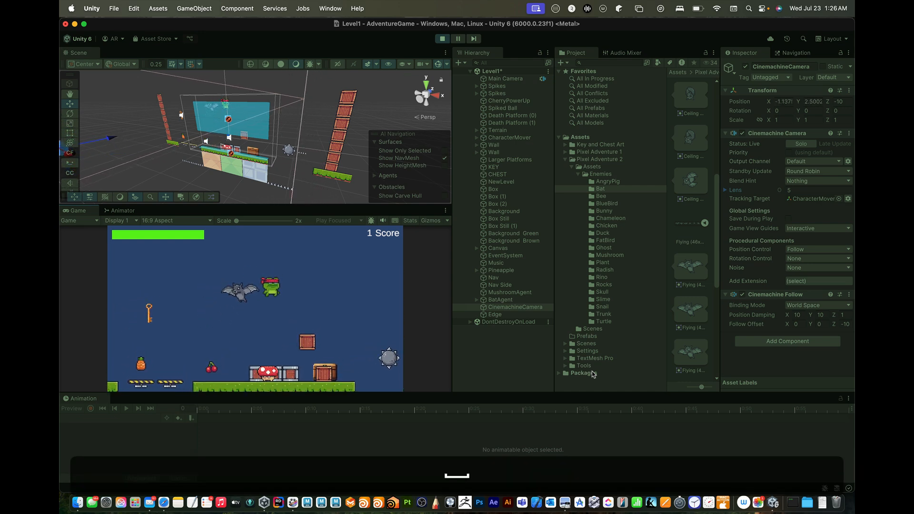
key(super+p)
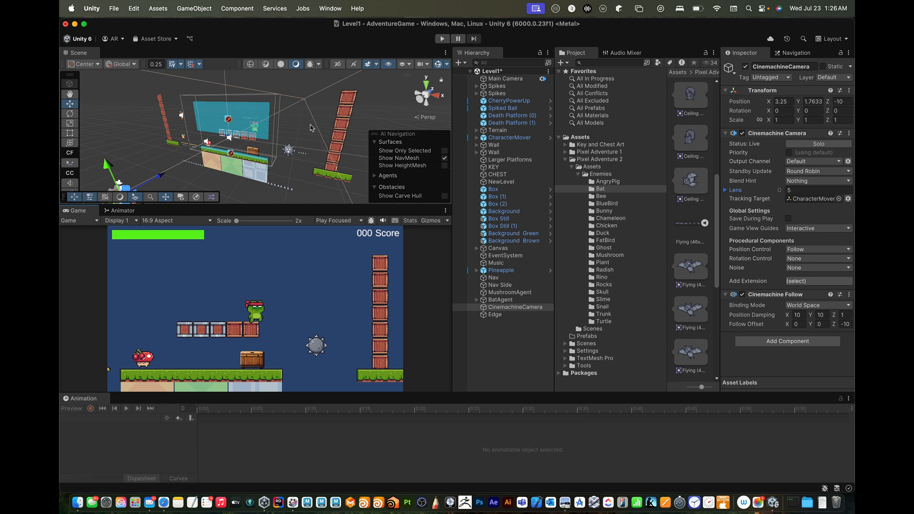
Try raising the Edge object to a Y position of 7.25
click(496, 314)
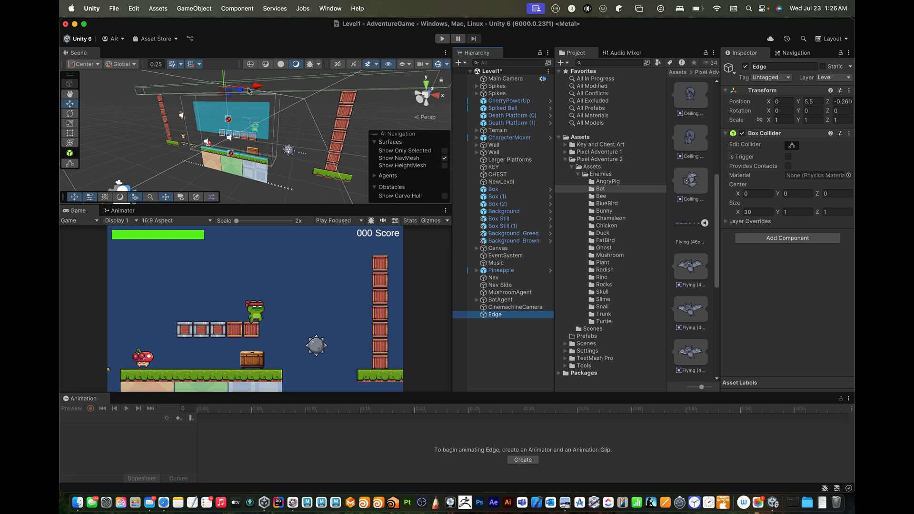
drag(224, 80, 222, 57)
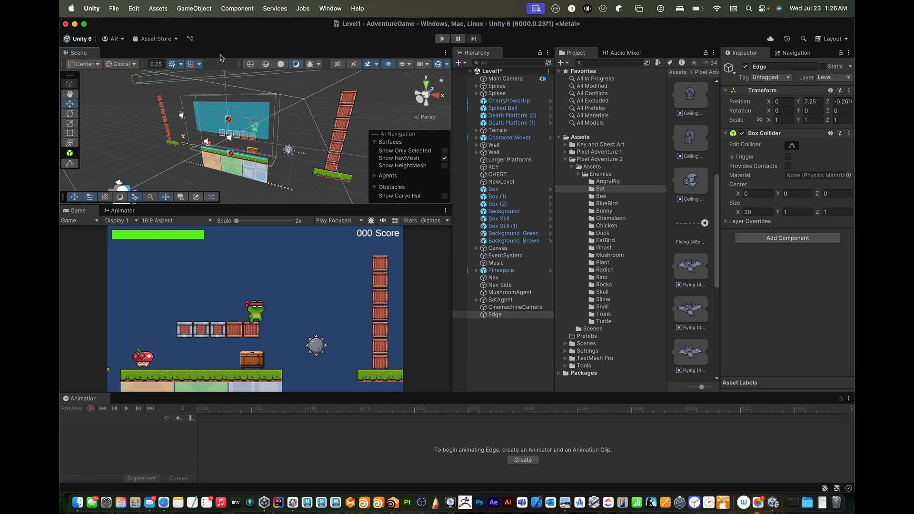
key(super+z)
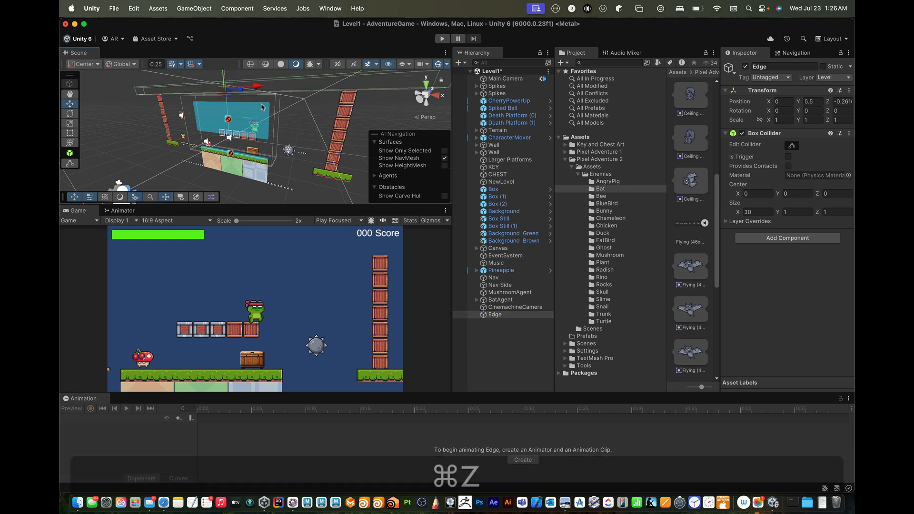